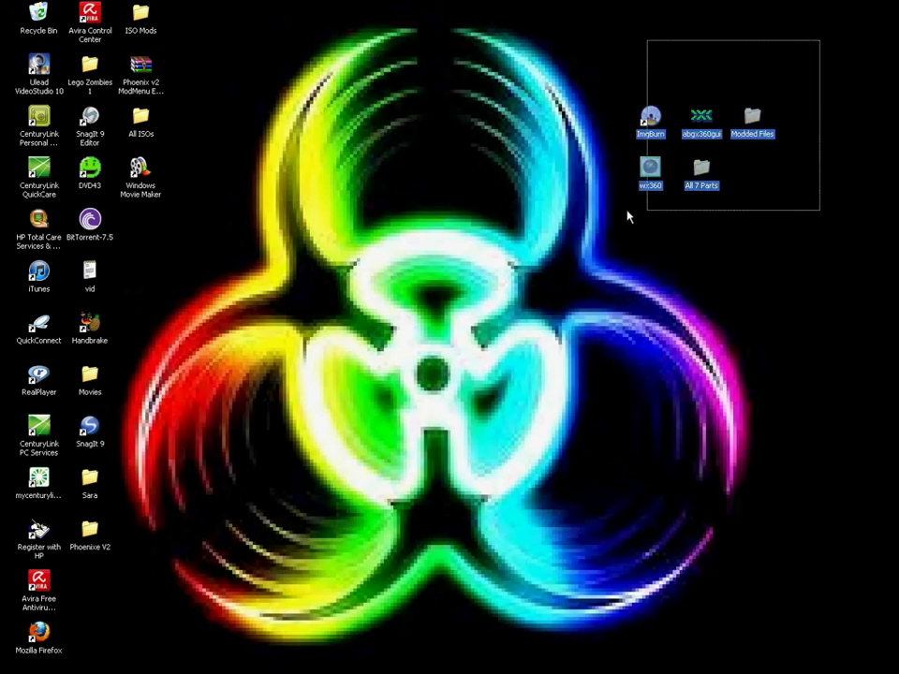
left_click(691, 241)
left_click(653, 111)
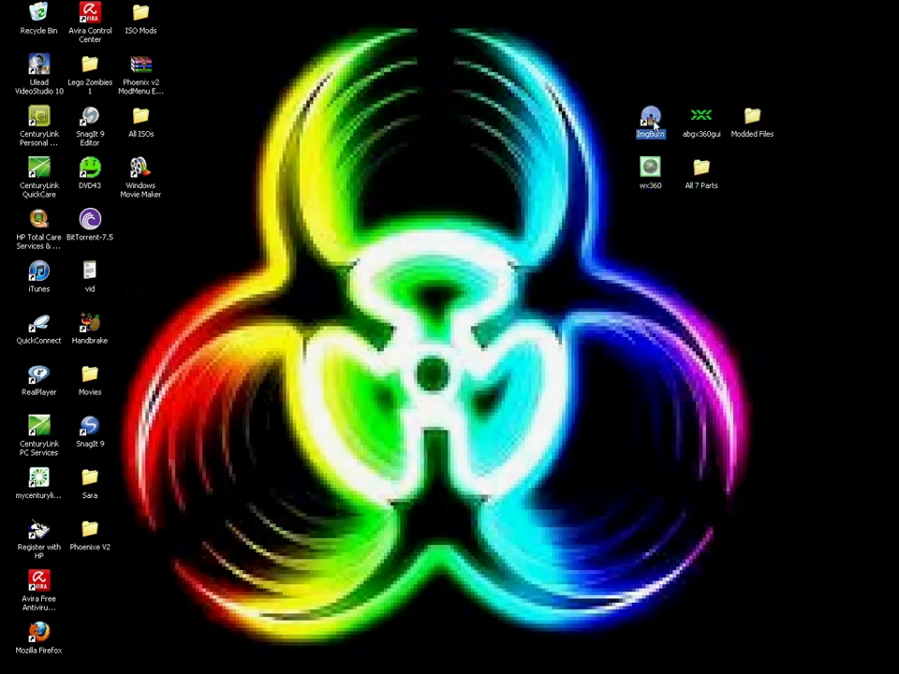
left_click(701, 117)
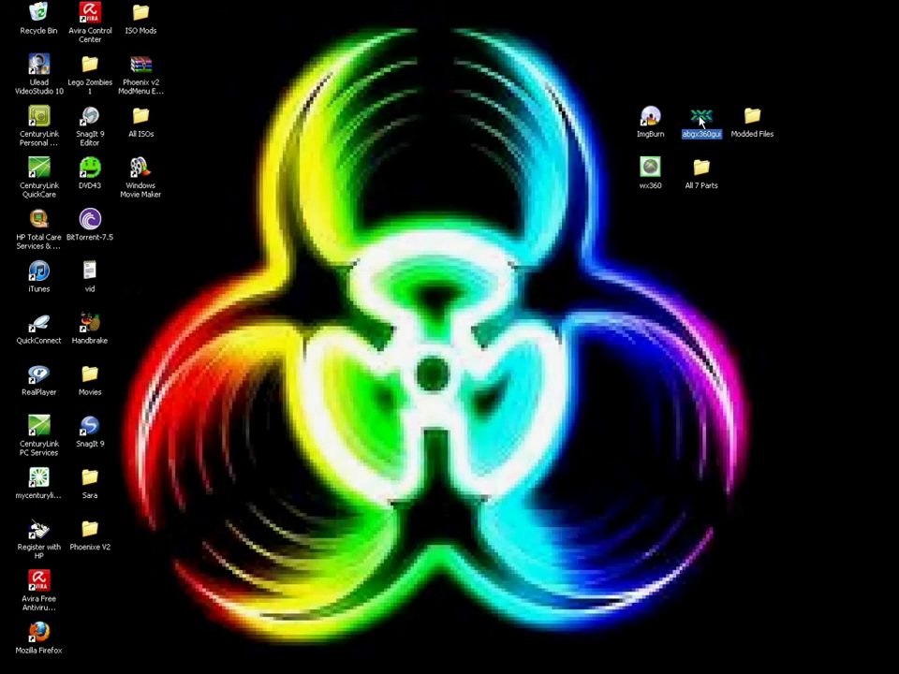
left_click(660, 169)
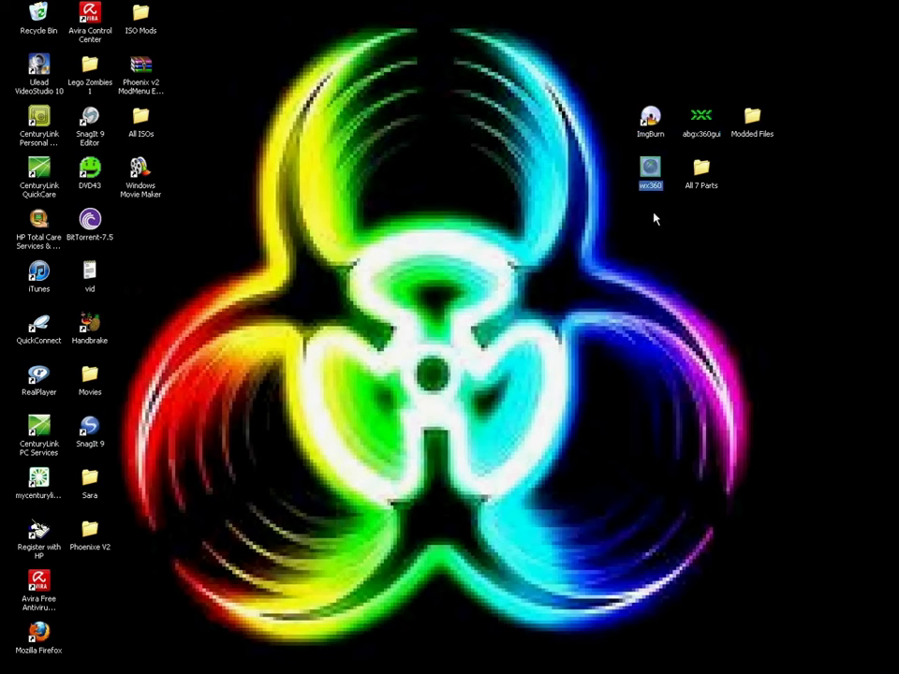
left_click(709, 184)
left_click(749, 208)
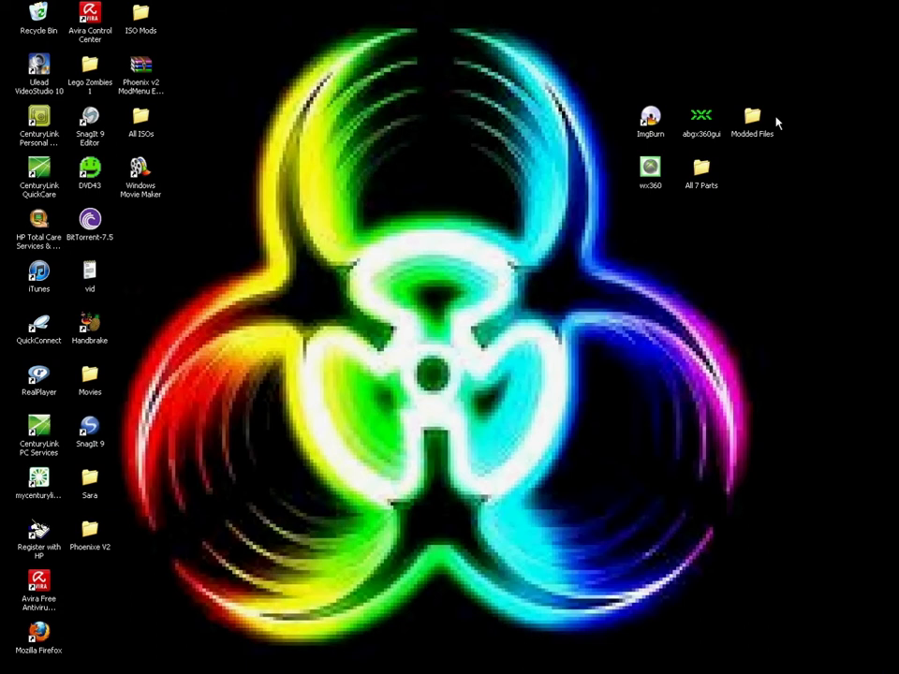
left_click_drag(833, 85, 733, 166)
left_click(747, 188)
left_click(761, 133)
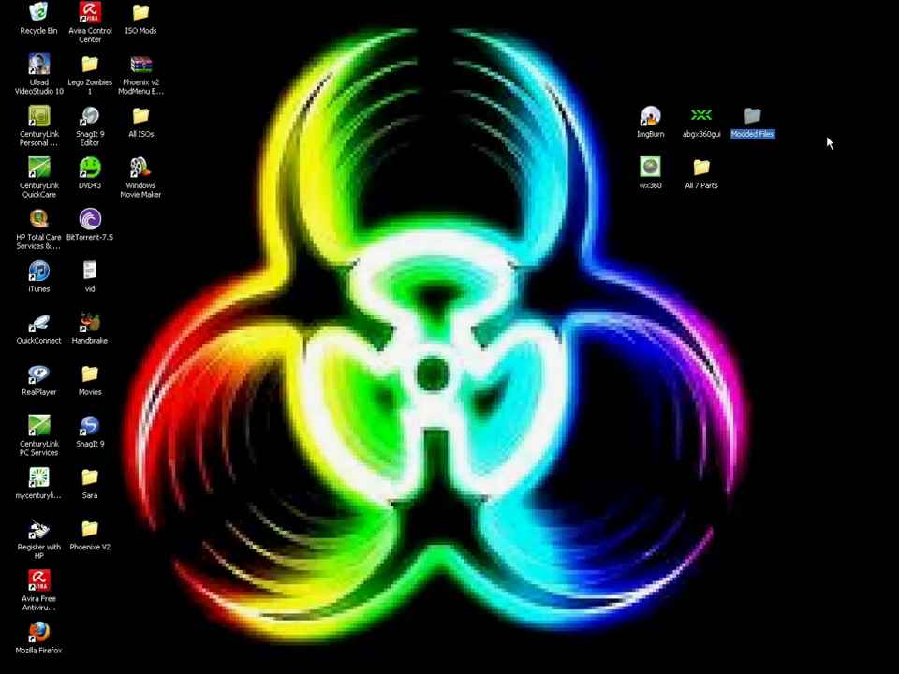
left_click(777, 66)
Open the All 7 Parts folder and bring up the extraction options for the X360CoDWaW.part1 archive.
double_click(702, 173)
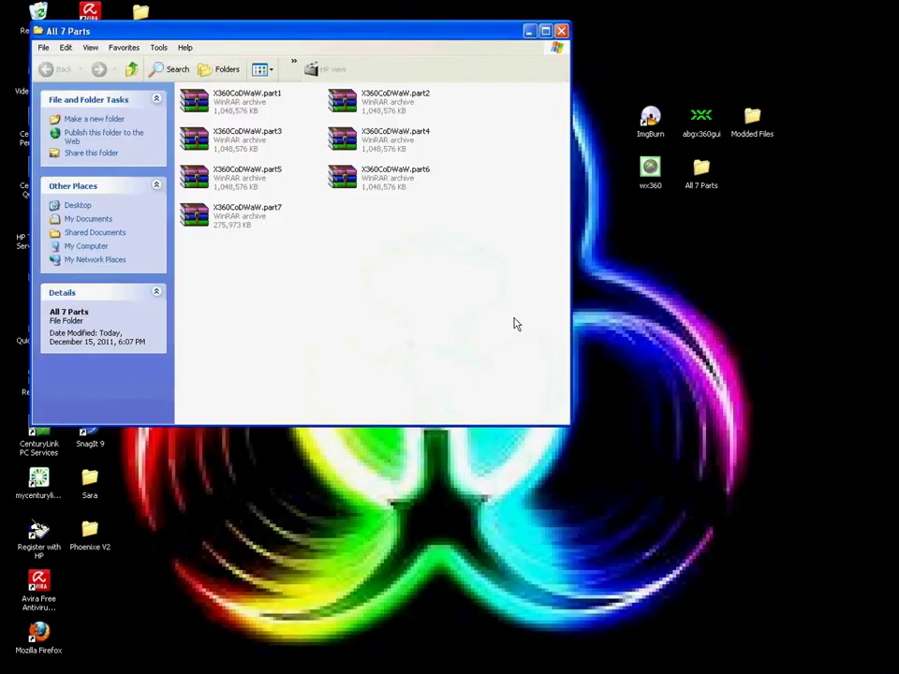
left_click_drag(498, 268, 214, 90)
left_click(271, 186)
double_click(196, 98)
right_click(196, 97)
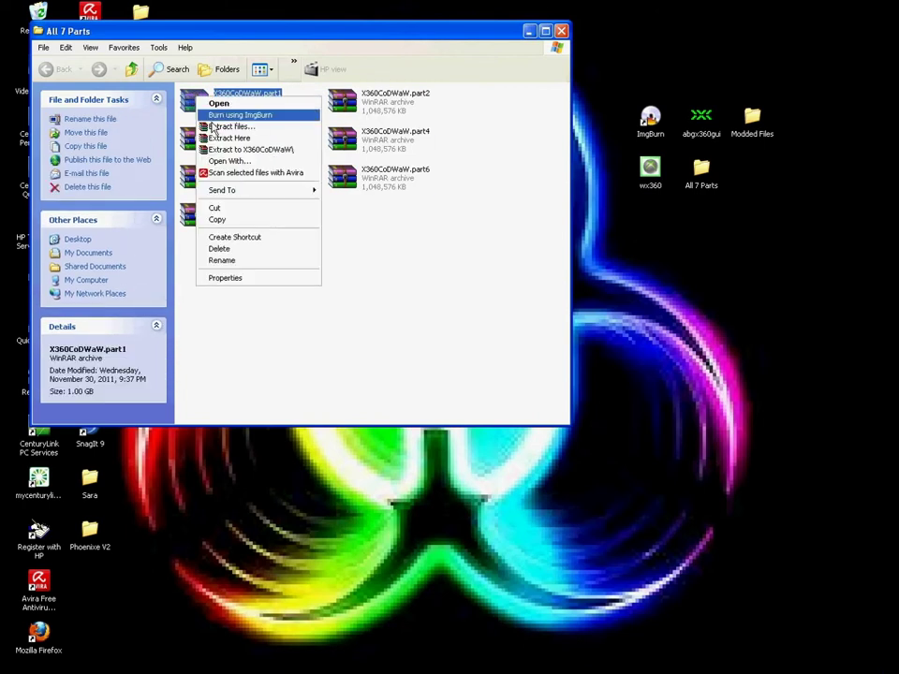
left_click(216, 127)
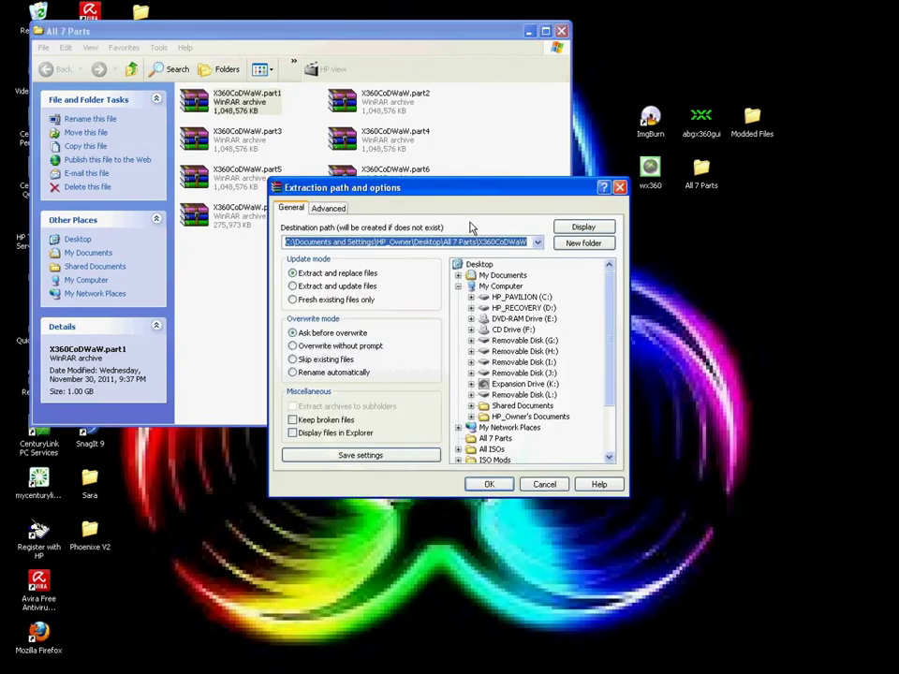
Set the Desktop as the extraction destination and start extracting the X360CoDWaW archive.
left_click(480, 267)
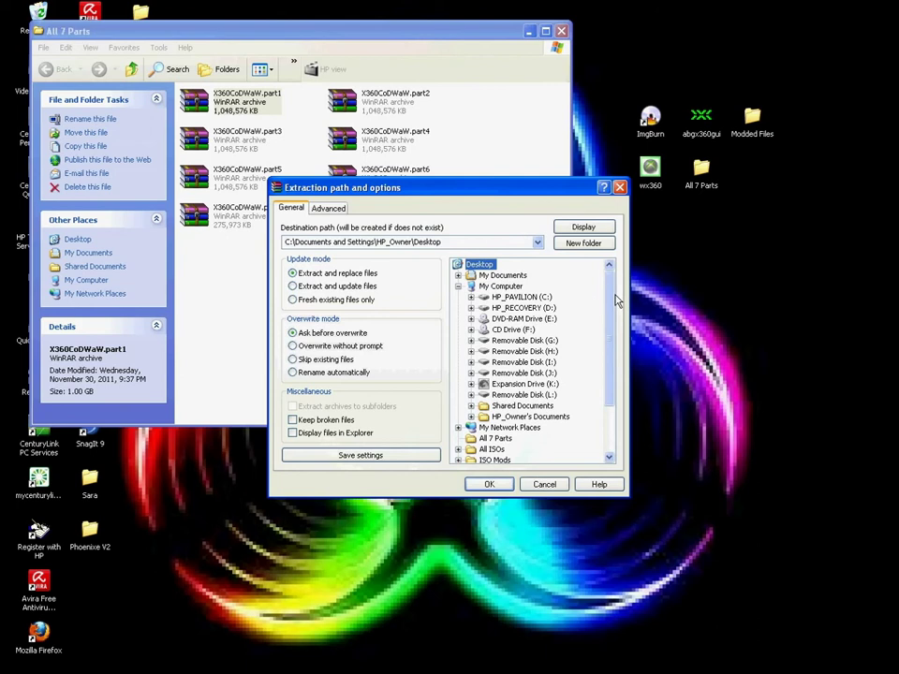
scroll(614, 307, "down", 3)
scroll(581, 290, "up", 3)
double_click(480, 267)
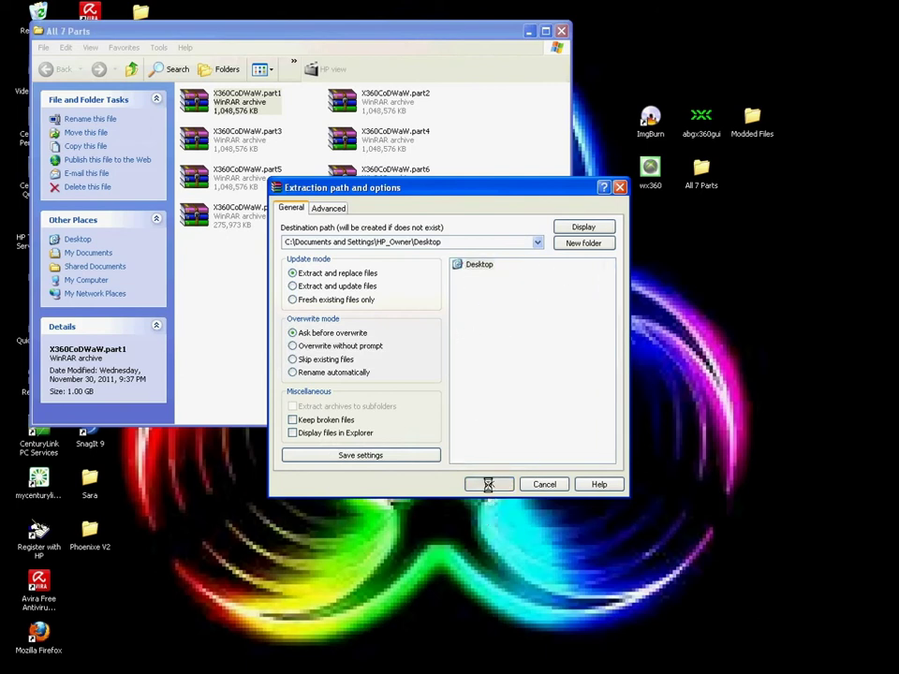
left_click(488, 485)
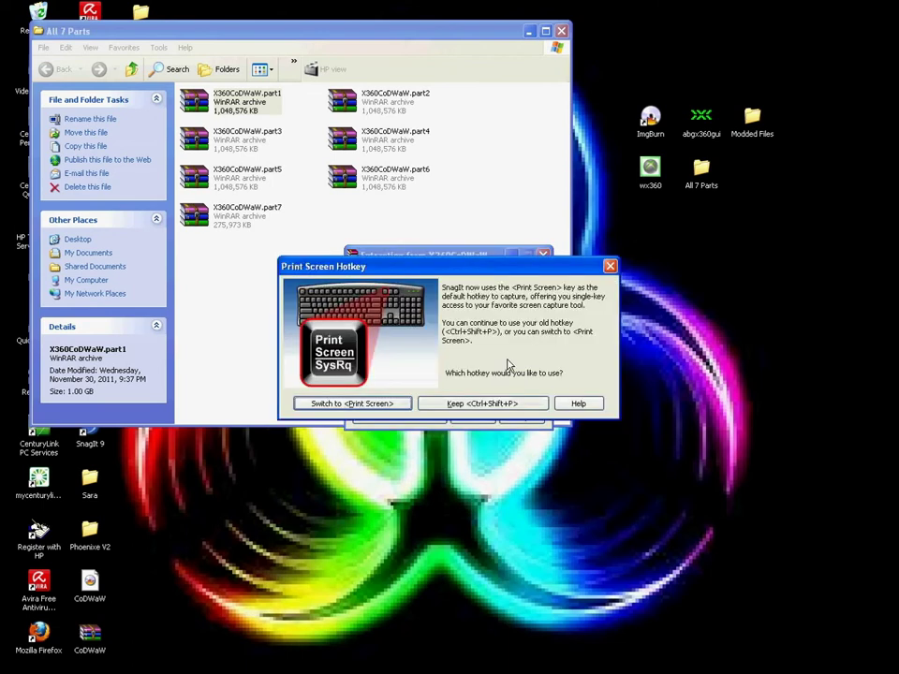
Switch the SnagIt capture hotkey to Print Screen and cancel the running archive extraction, closing its folder.
left_click(378, 405)
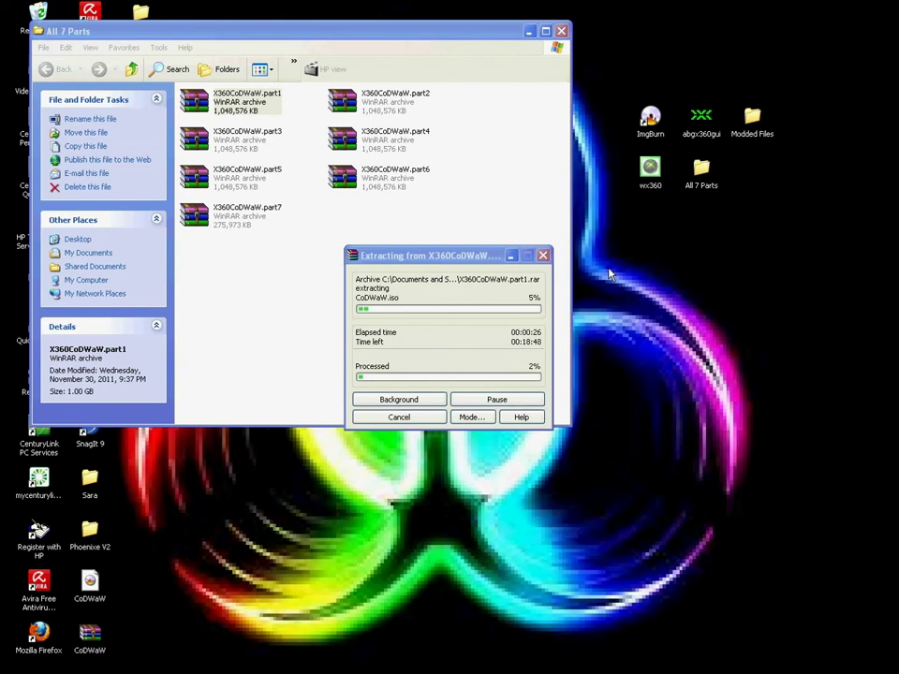
left_click(544, 257)
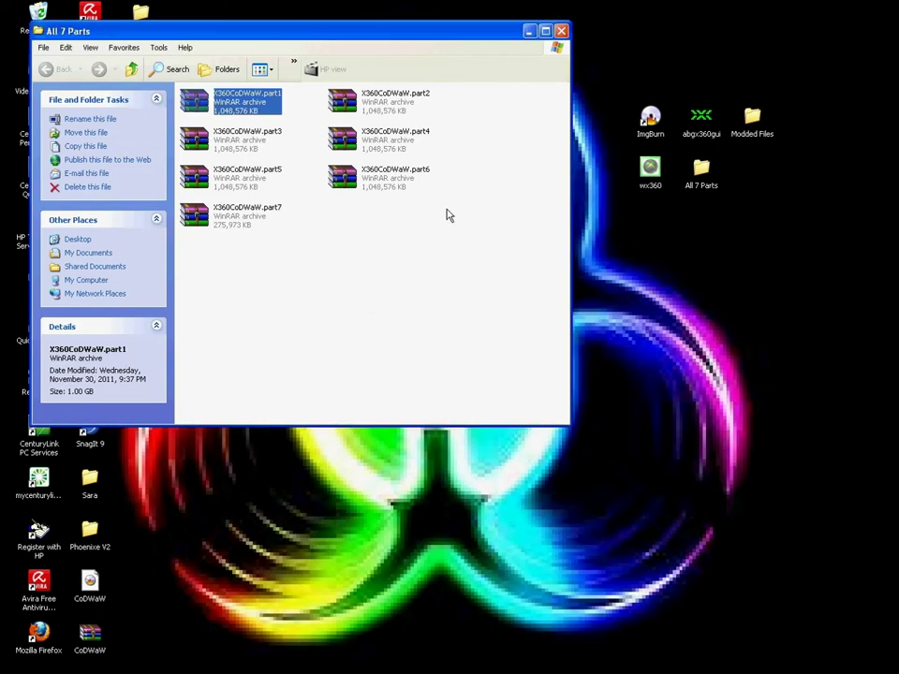
left_click(561, 31)
left_click(90, 433)
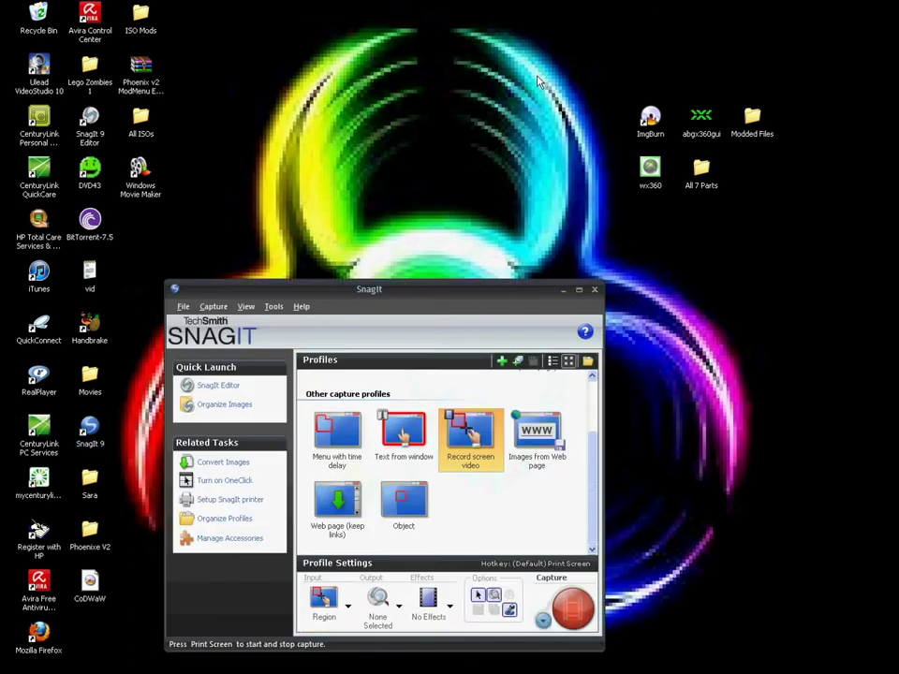
left_click(544, 621)
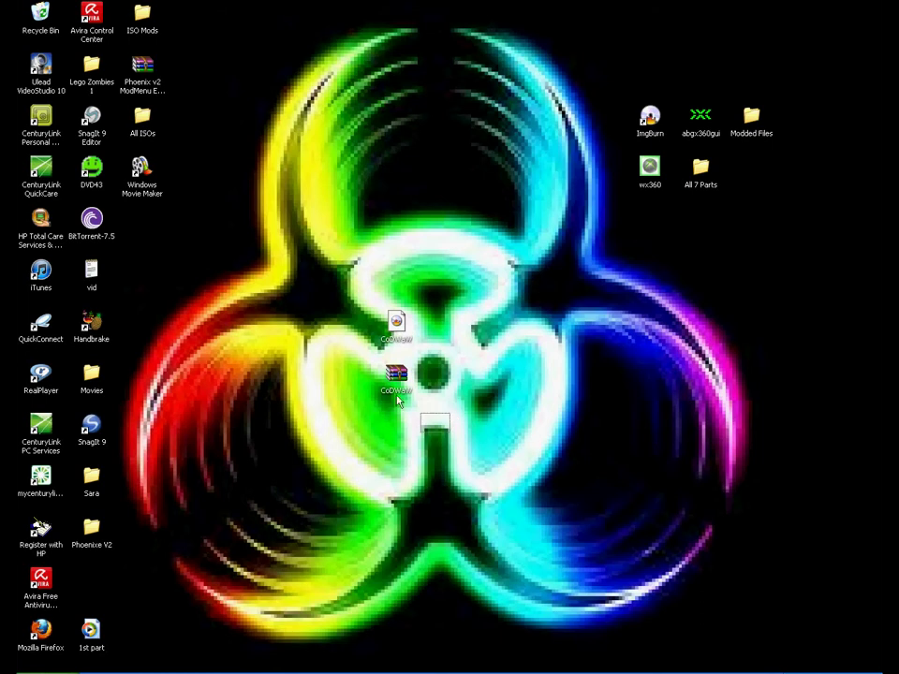
Move the two extracted CoDWaW files from the middle of the desktop into a column beyond the All 7 Parts folder.
left_click_drag(459, 426, 345, 269)
left_click_drag(653, 311, 806, 215)
left_click(801, 265)
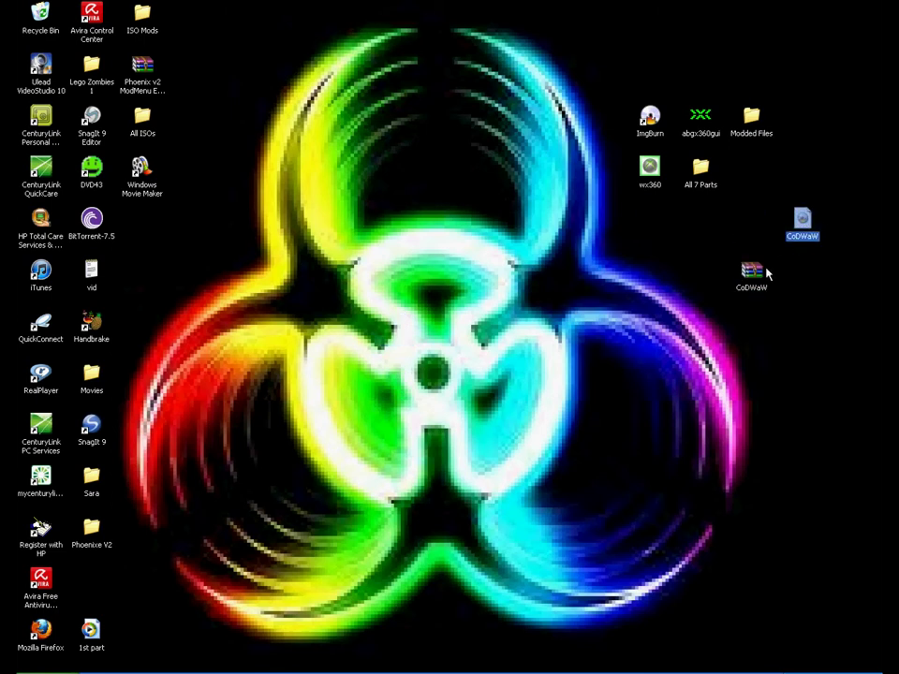
left_click_drag(755, 266, 808, 272)
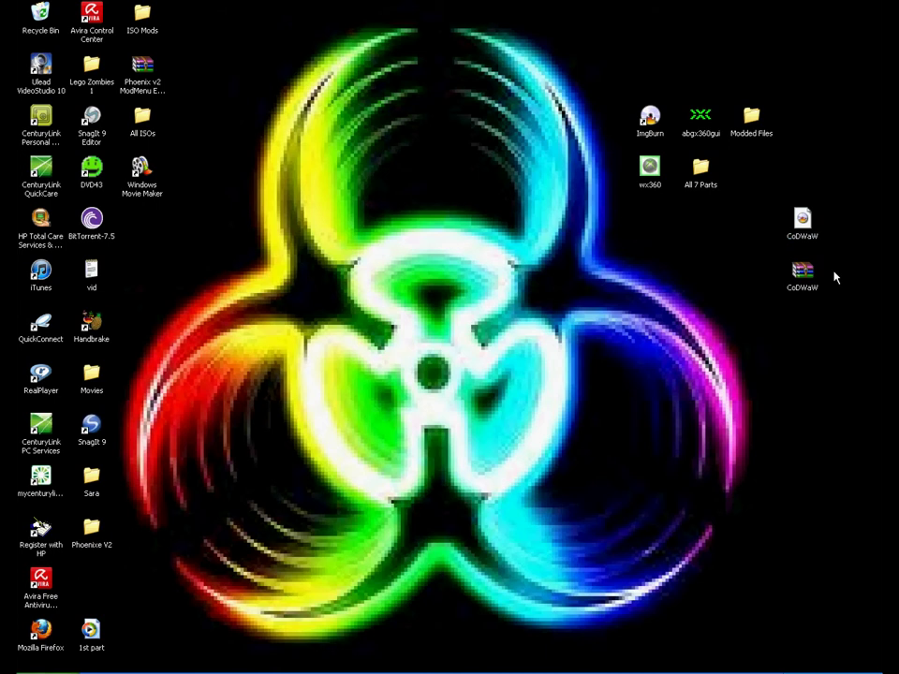
left_click(859, 309)
Open abgx360gui and enable the check for AnyDVD style game data corruption.
right_click(697, 117)
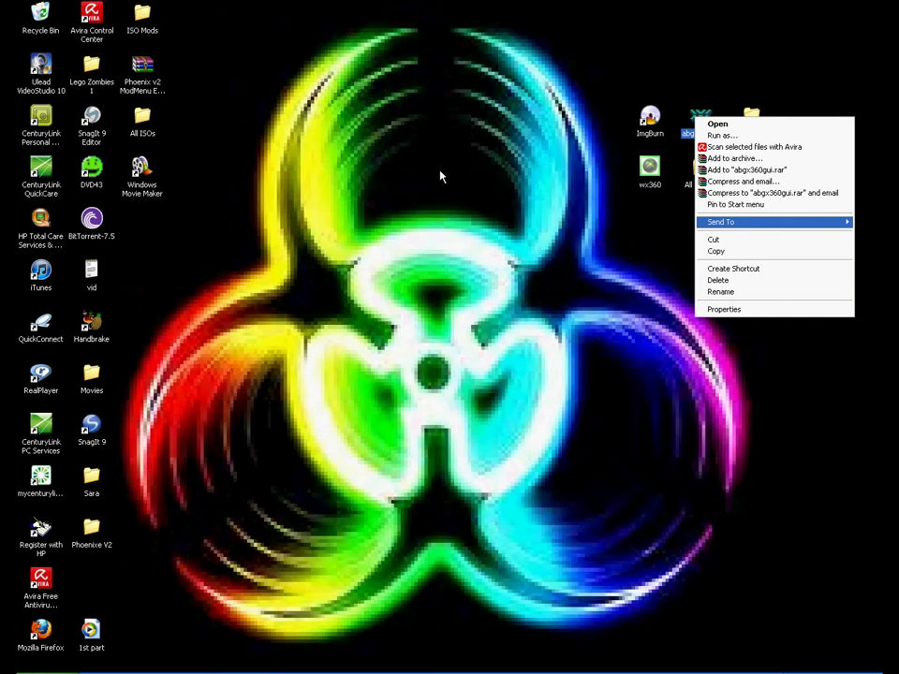
key("Escape")
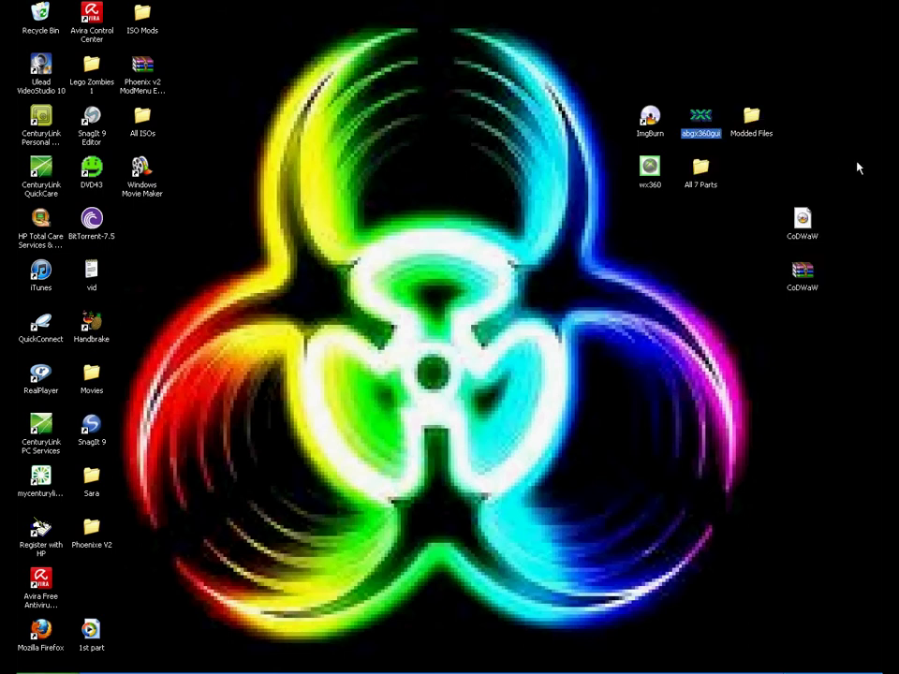
left_click(401, 210)
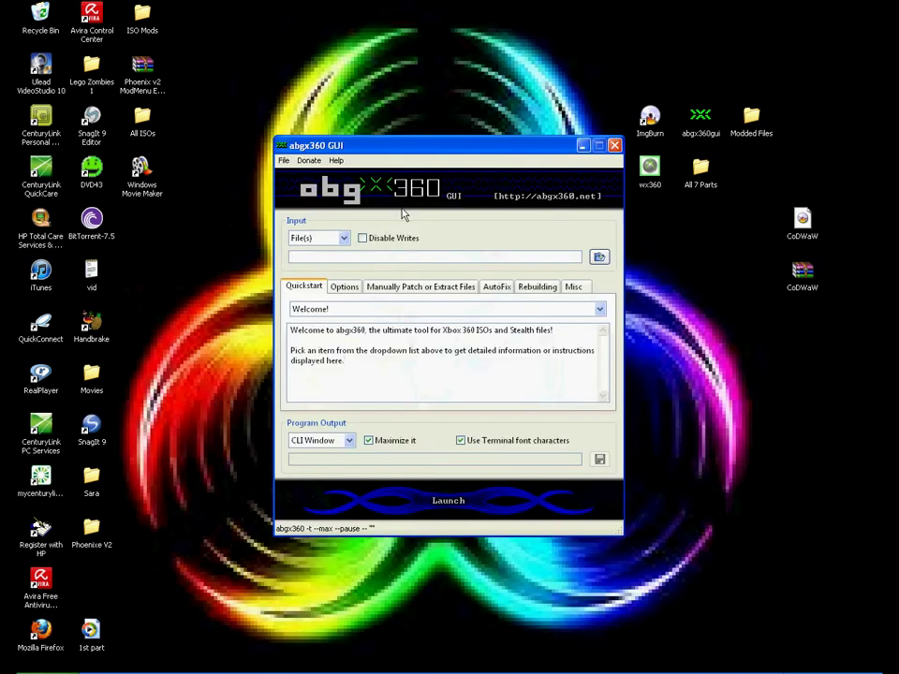
left_click(342, 291)
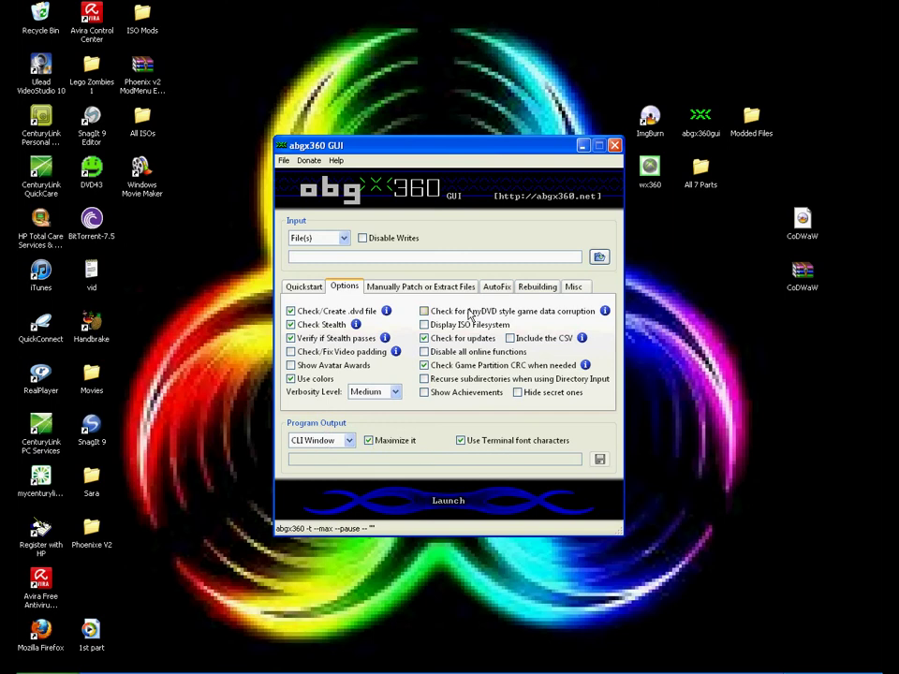
left_click(423, 311)
Set the AutoFix Threshold to "Level 3 - AutoFix if stealth passes but fails verification".
left_click(429, 287)
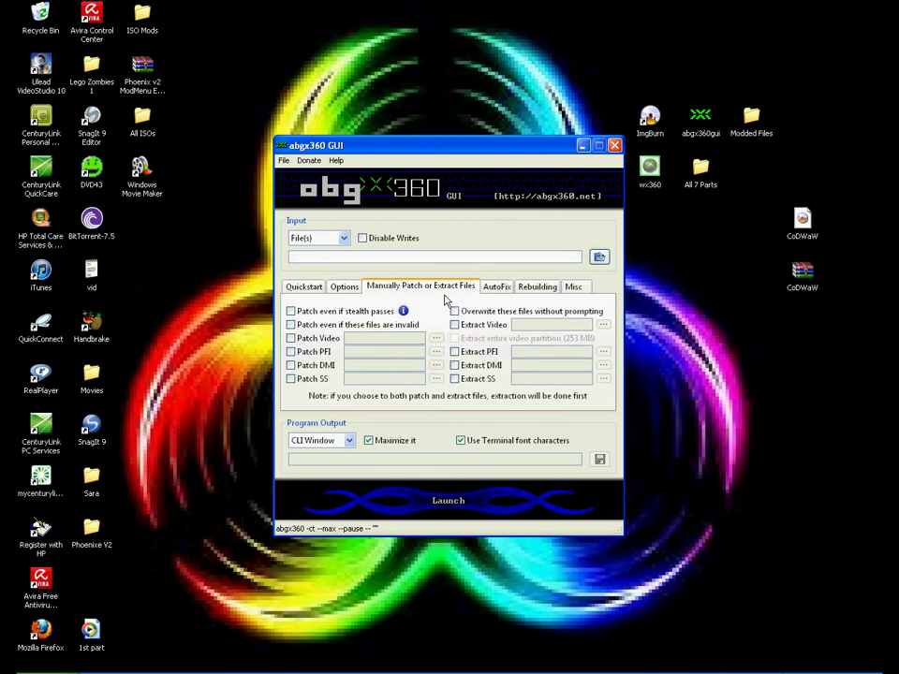
left_click(497, 288)
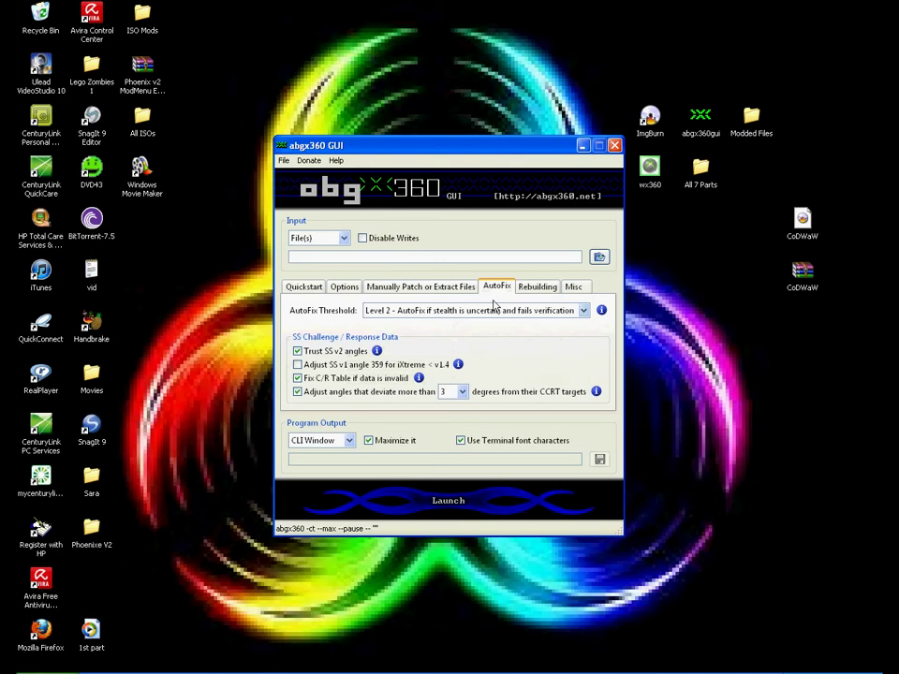
left_click(494, 307)
left_click(496, 309)
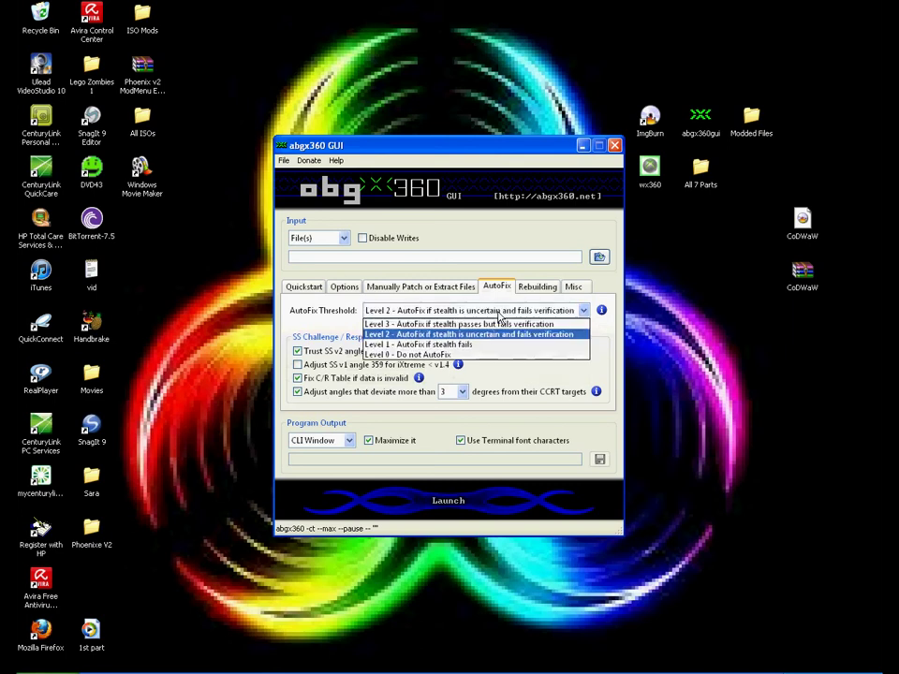
left_click(487, 325)
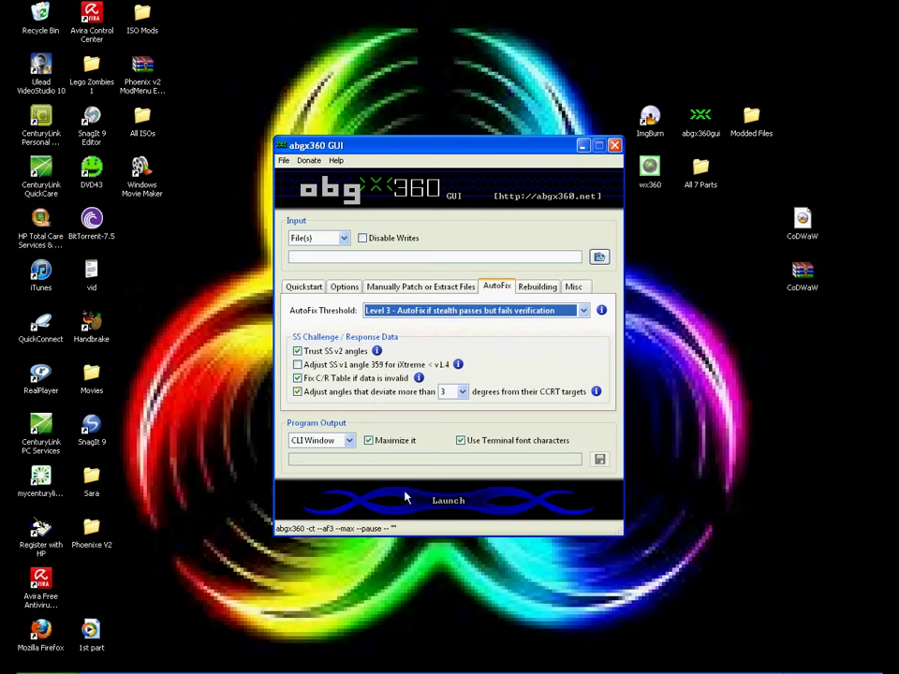
Review the rebuilding method, keeping Default Method, and set the console's region code to 000000FF.
left_click(539, 291)
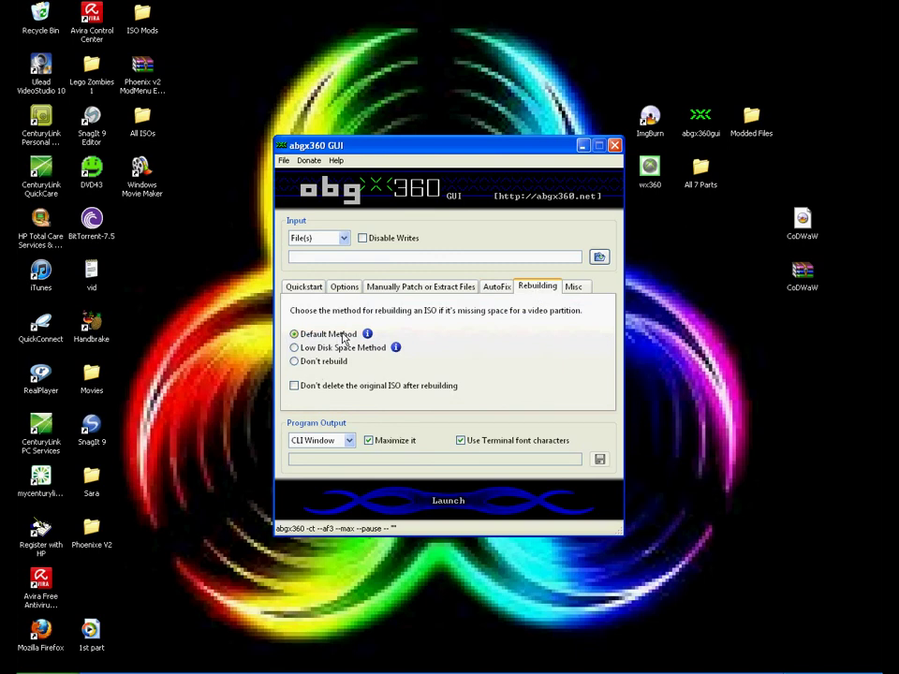
left_click(573, 287)
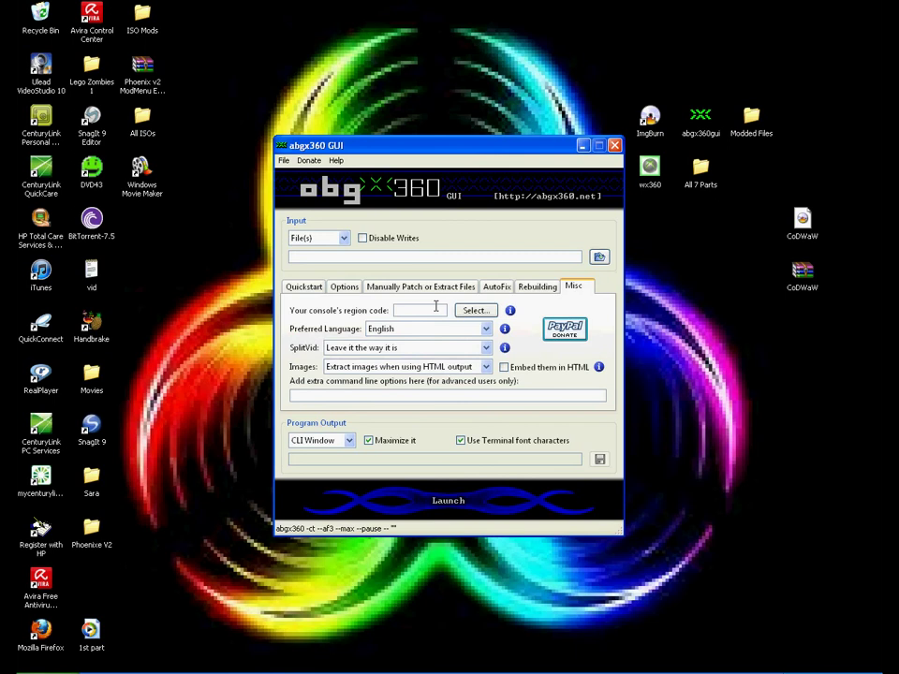
type("000000")
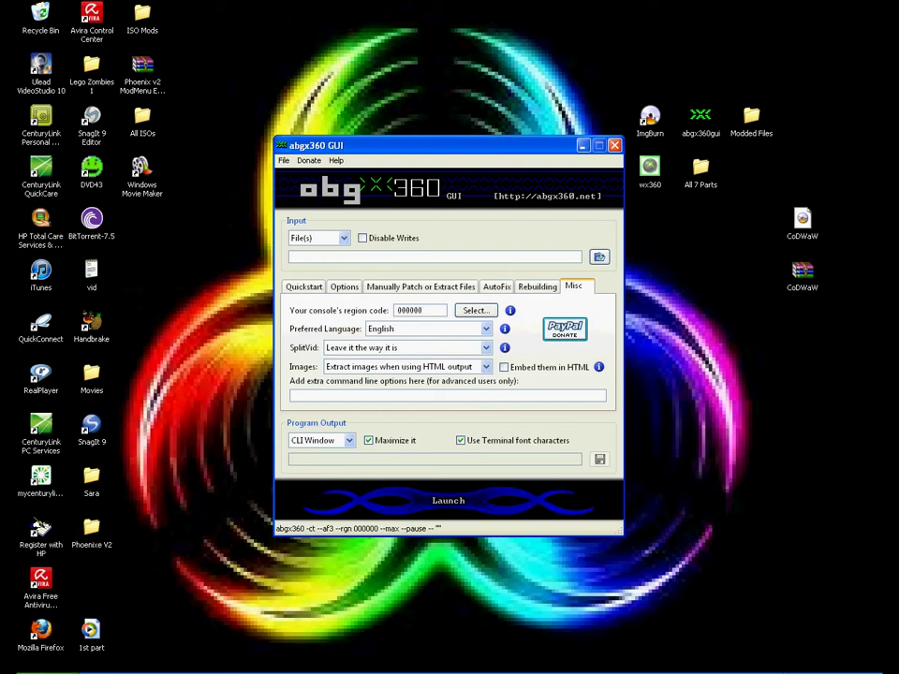
type("FF")
Set SplitVid to "Add it if it doesn't exist or isn't valid" and Images to "Extract images when using HTML output".
left_click(441, 356)
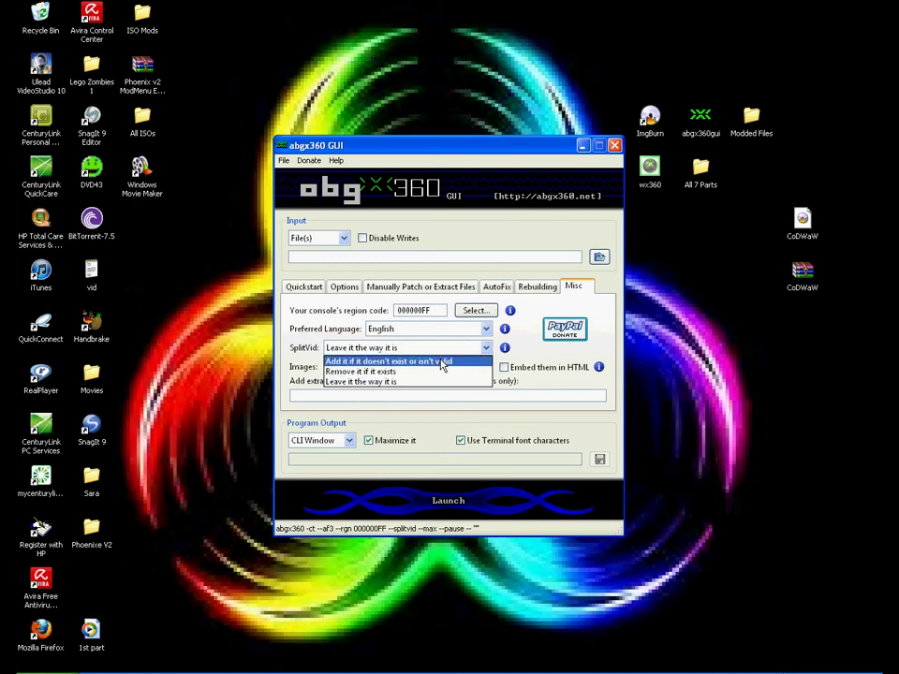
left_click(444, 362)
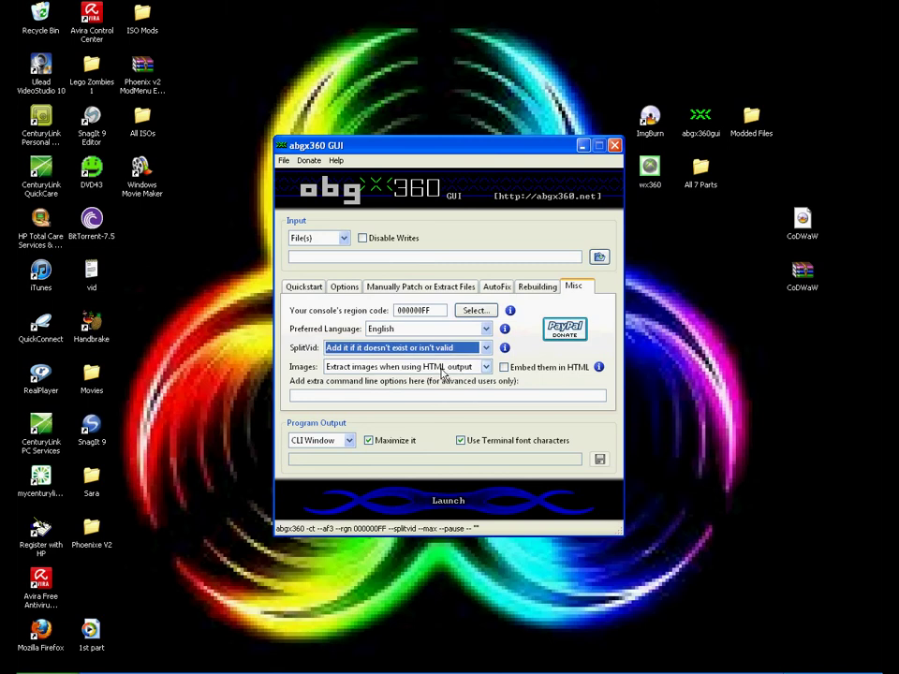
left_click(444, 369)
left_click(444, 380)
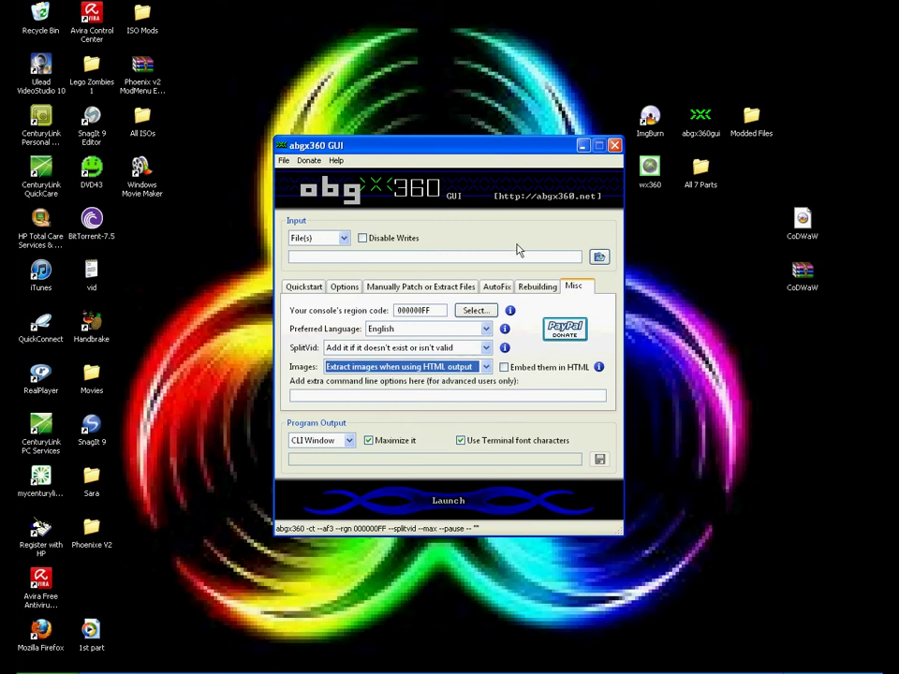
Load CoDWaW.iso from the Desktop as the input file and return to the Quickstart page.
left_click(599, 257)
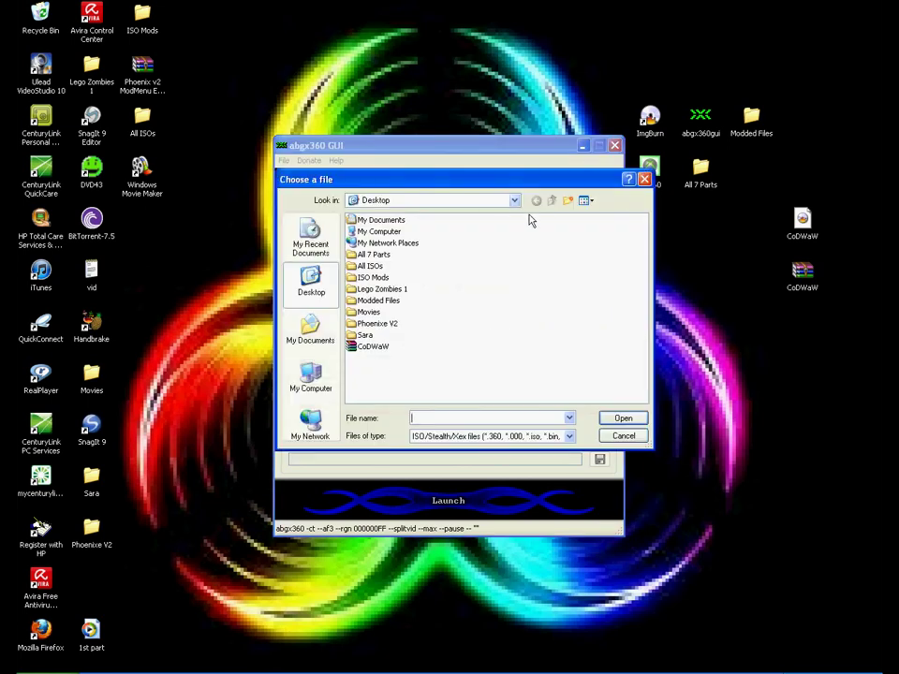
left_click(802, 274)
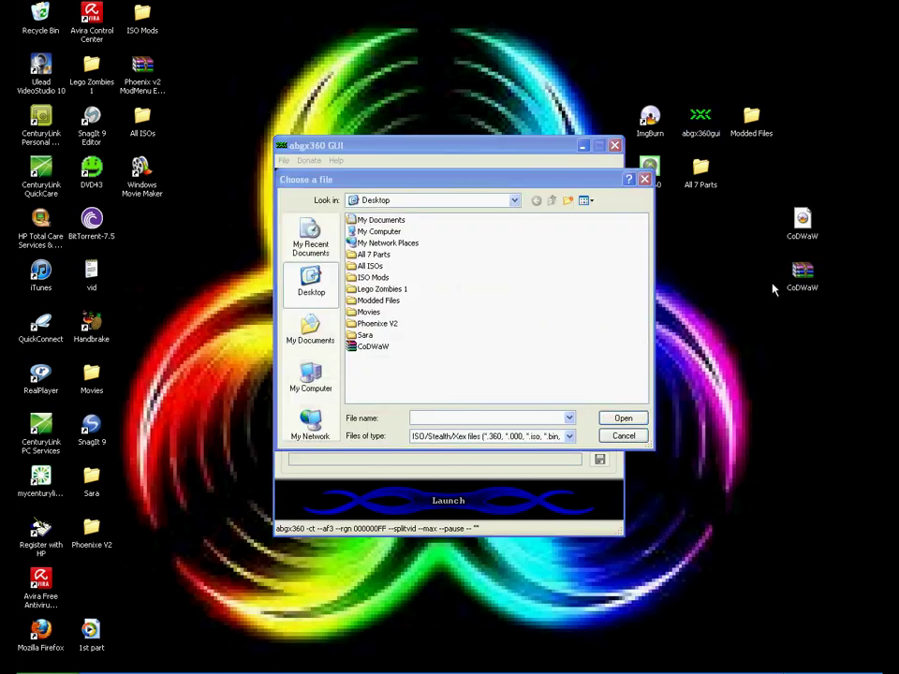
left_click(368, 347)
left_click(608, 419)
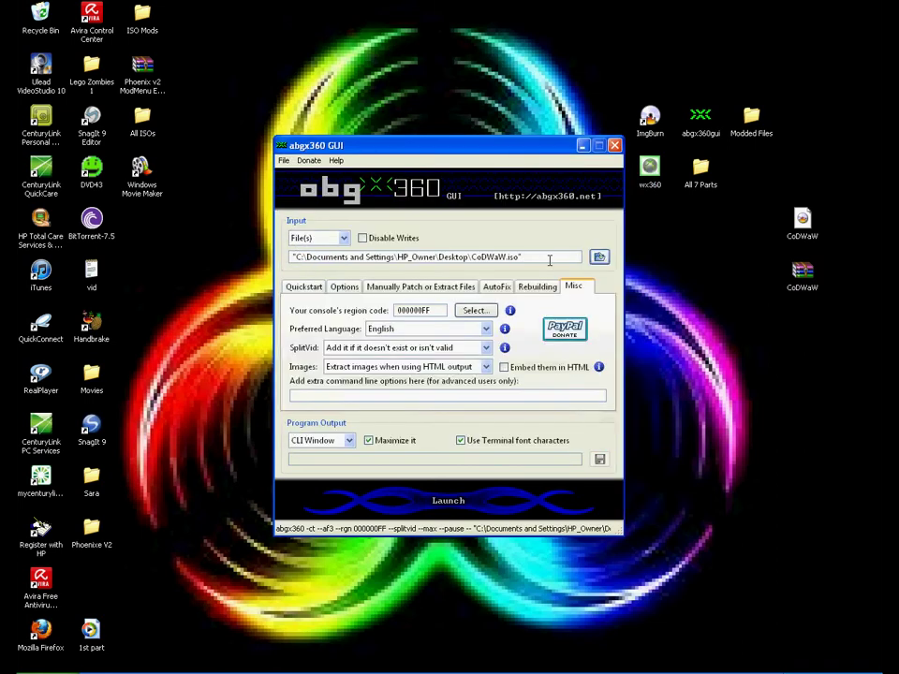
left_click_drag(521, 257, 307, 253)
left_click(304, 286)
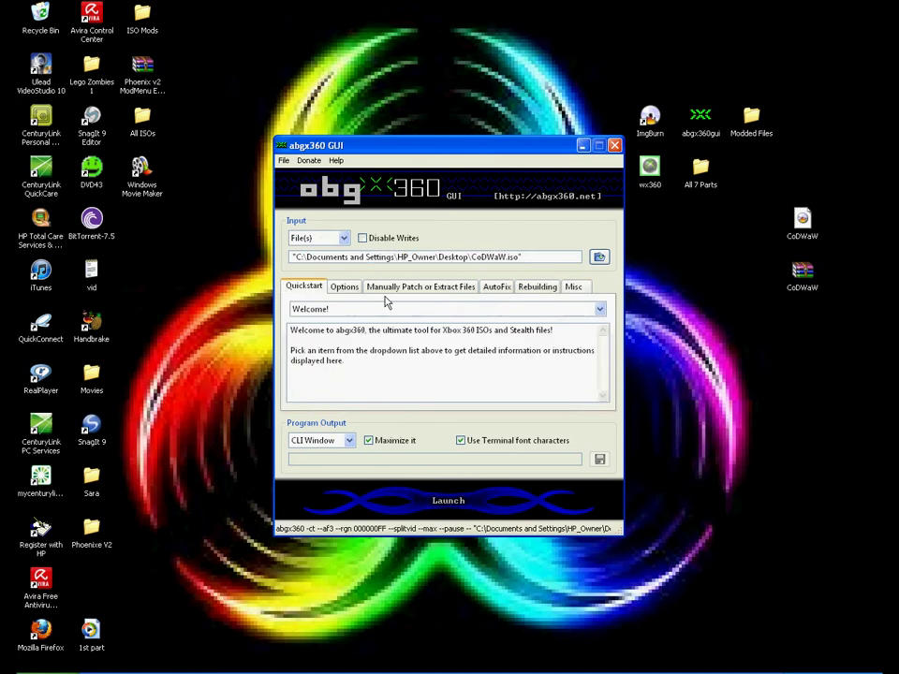
Run the abgx360 check on CoDWaW.iso and close its output window.
left_click(461, 503)
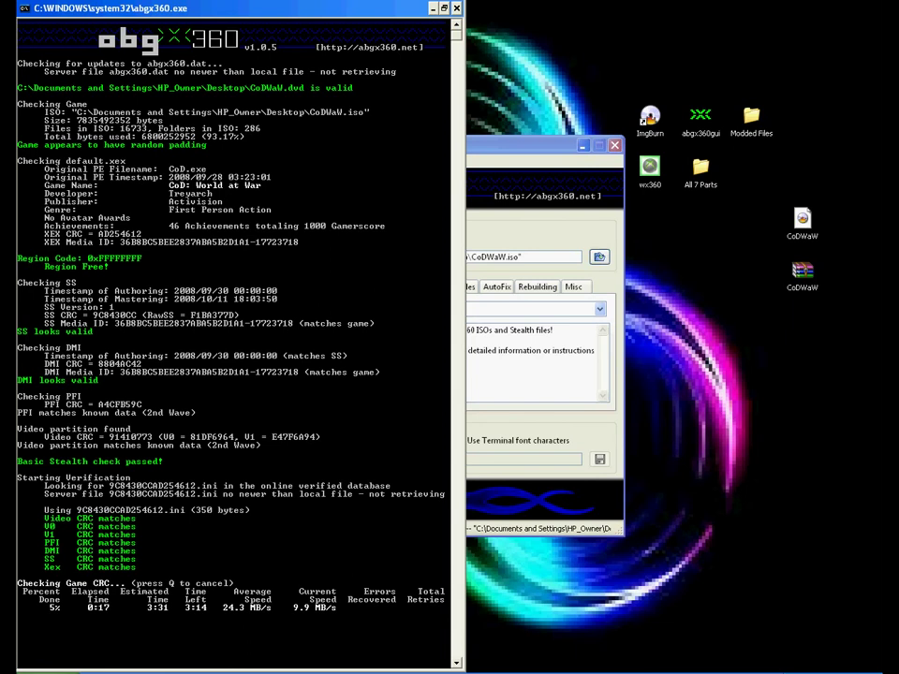
key("q")
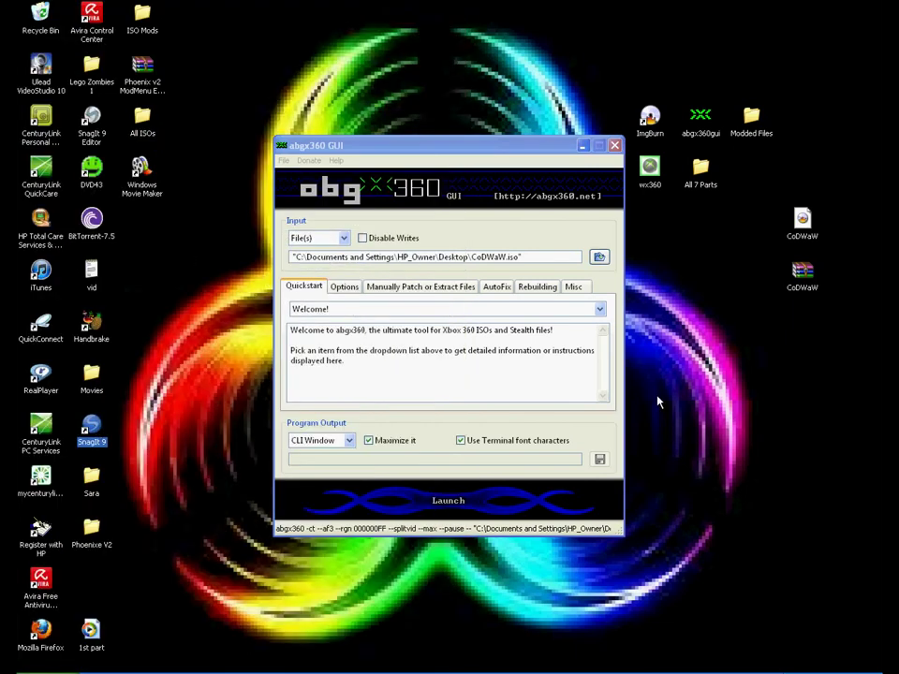
key("Return")
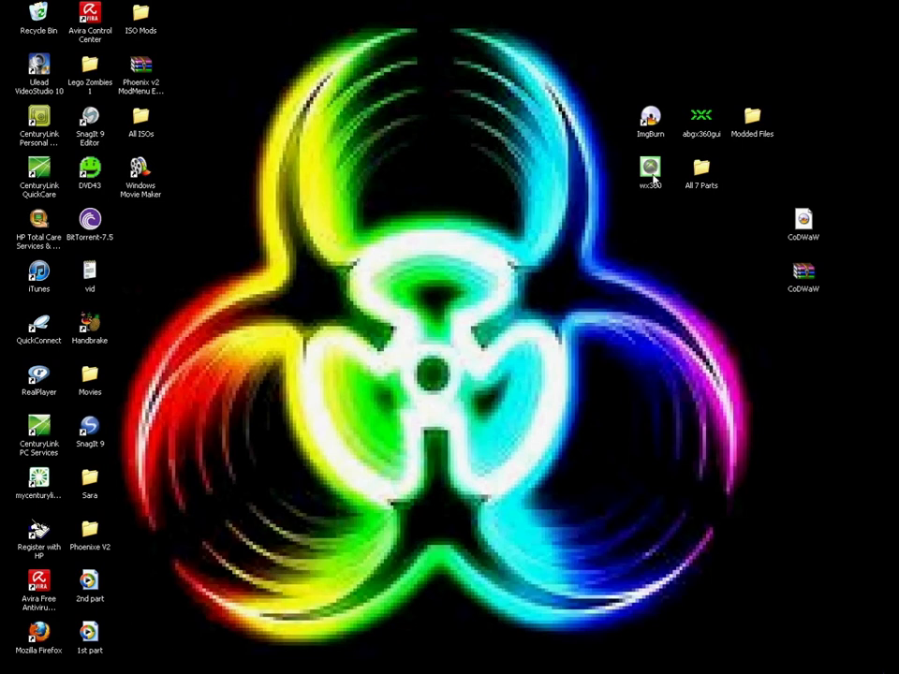
Switch to wx360 and load CoDWaW.iso from the Desktop.
double_click(653, 178)
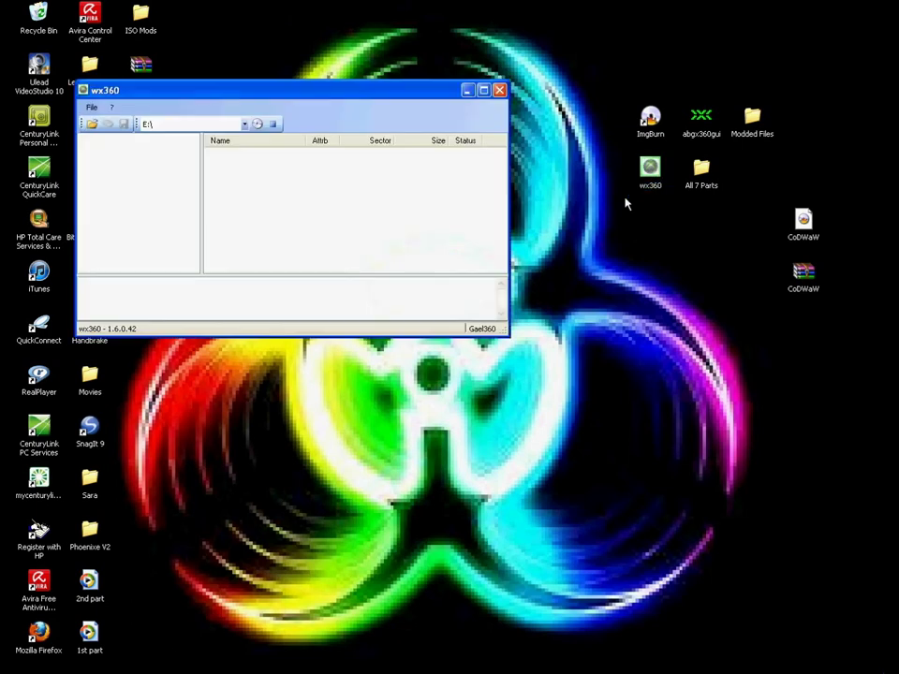
left_click(91, 111)
left_click(89, 120)
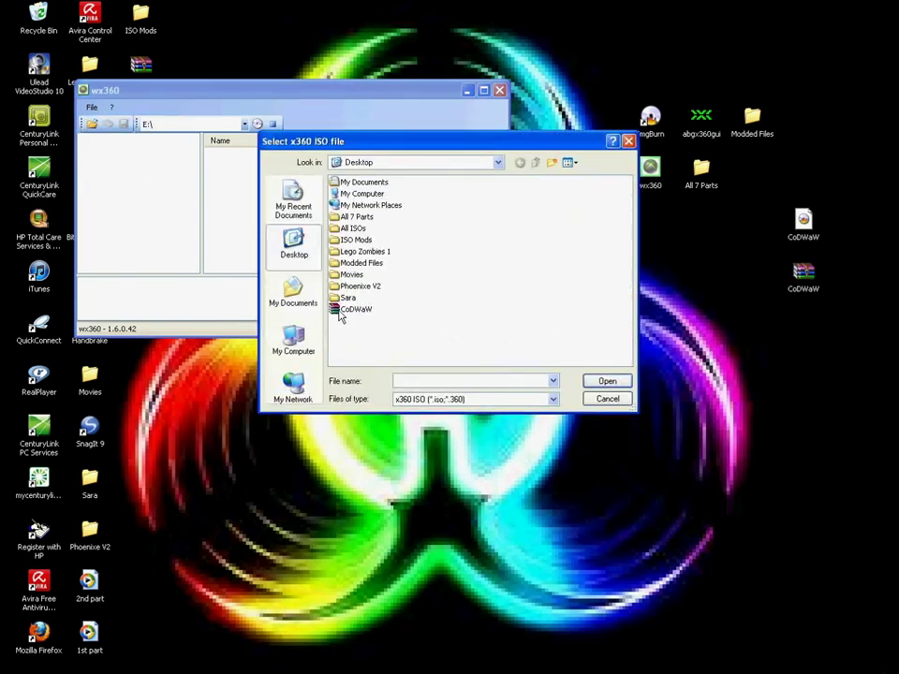
double_click(343, 310)
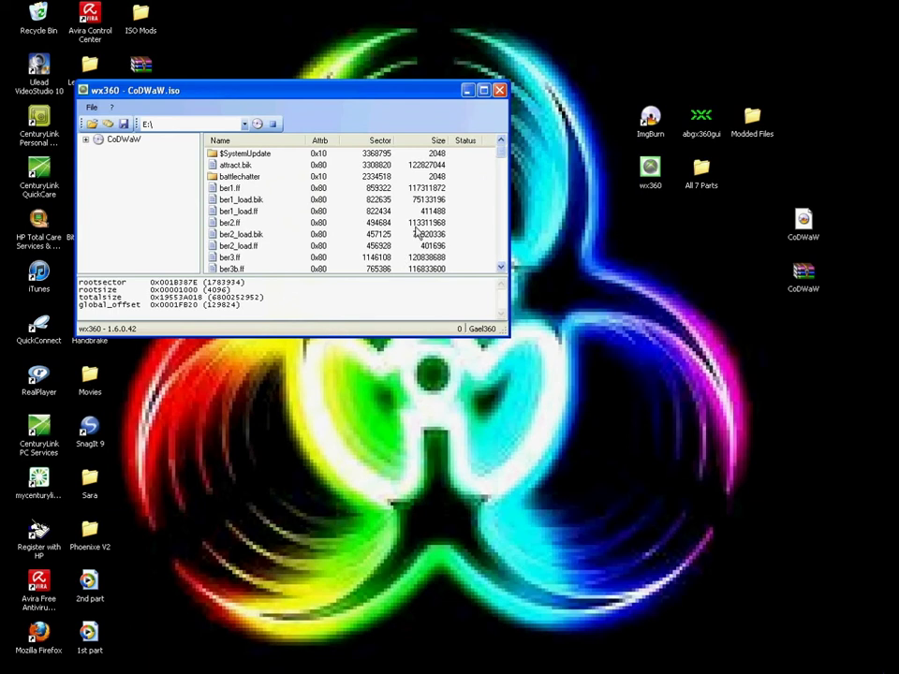
Extract code_post_gfx.ff from the ISO's file list to the Desktop.
left_click(501, 269)
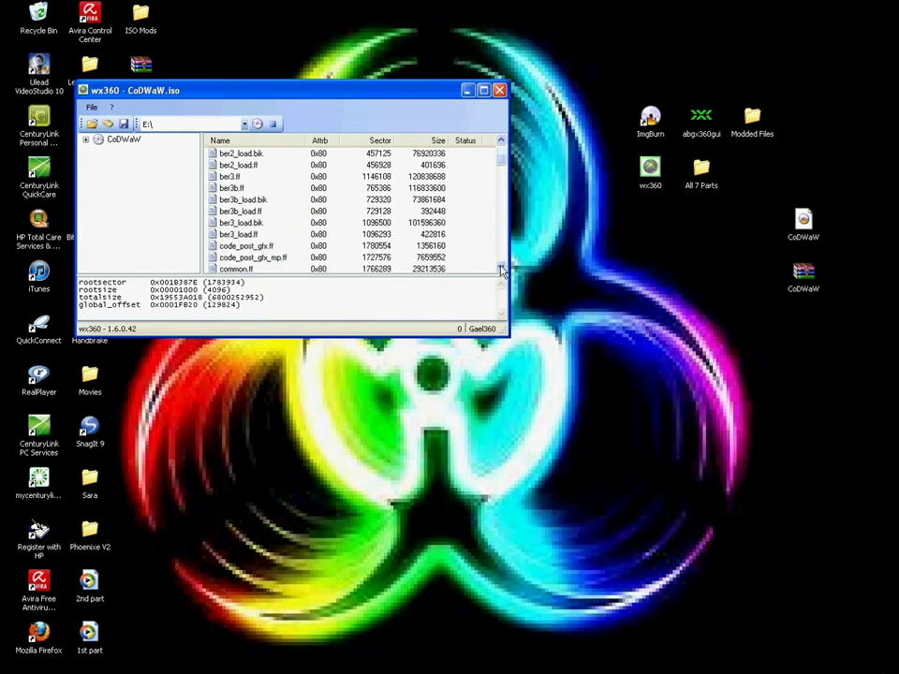
scroll(501, 268, "down", 2)
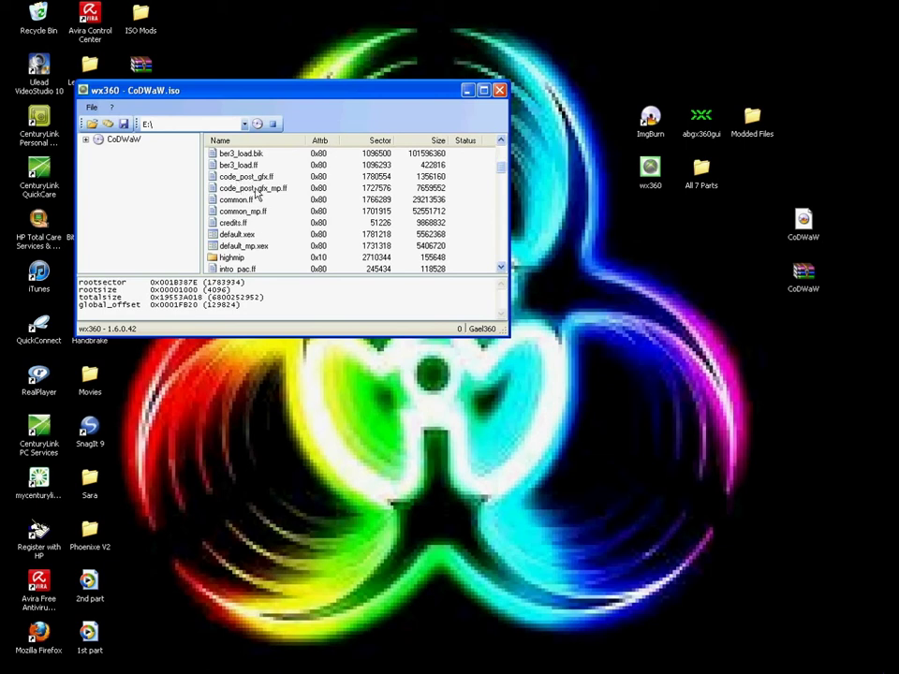
left_click(251, 177)
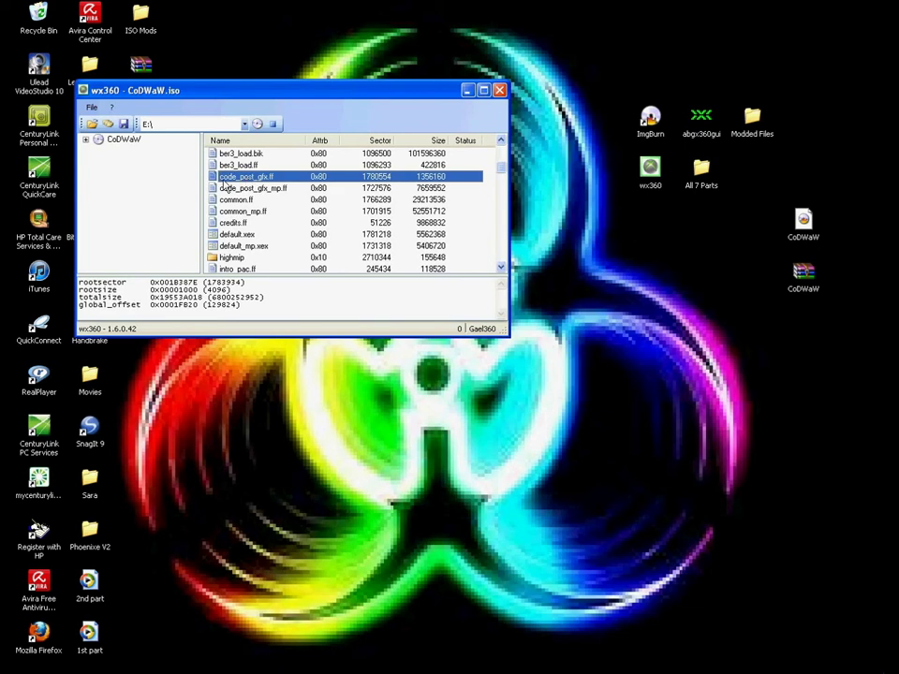
right_click(245, 180)
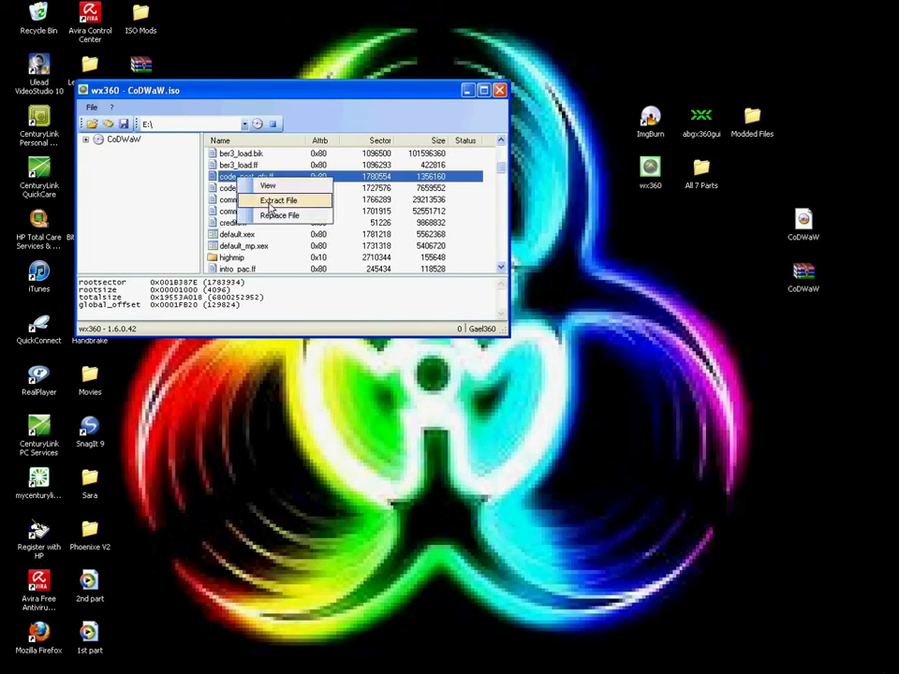
left_click(271, 201)
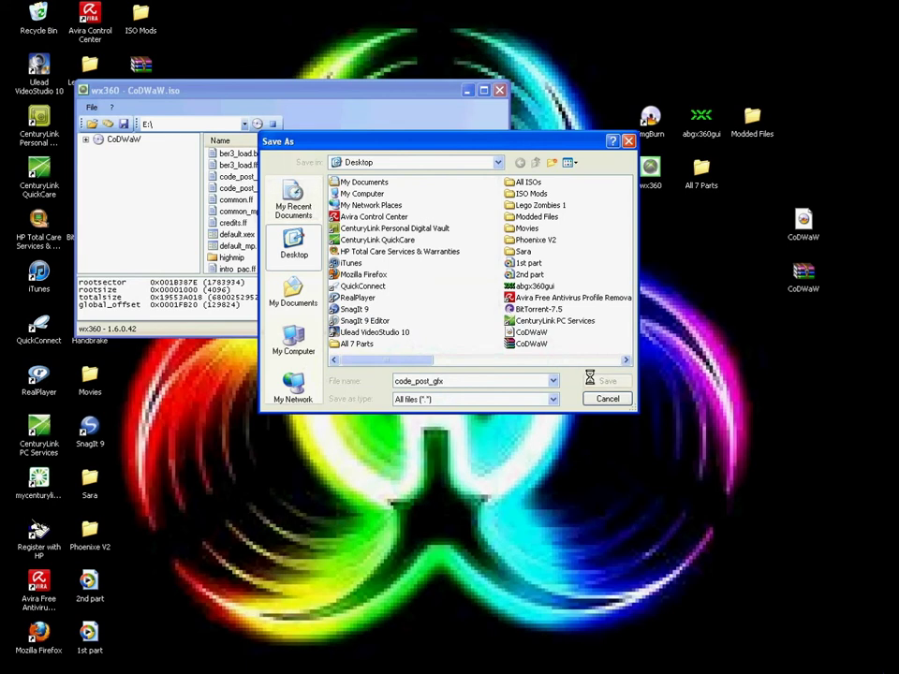
left_click(604, 382)
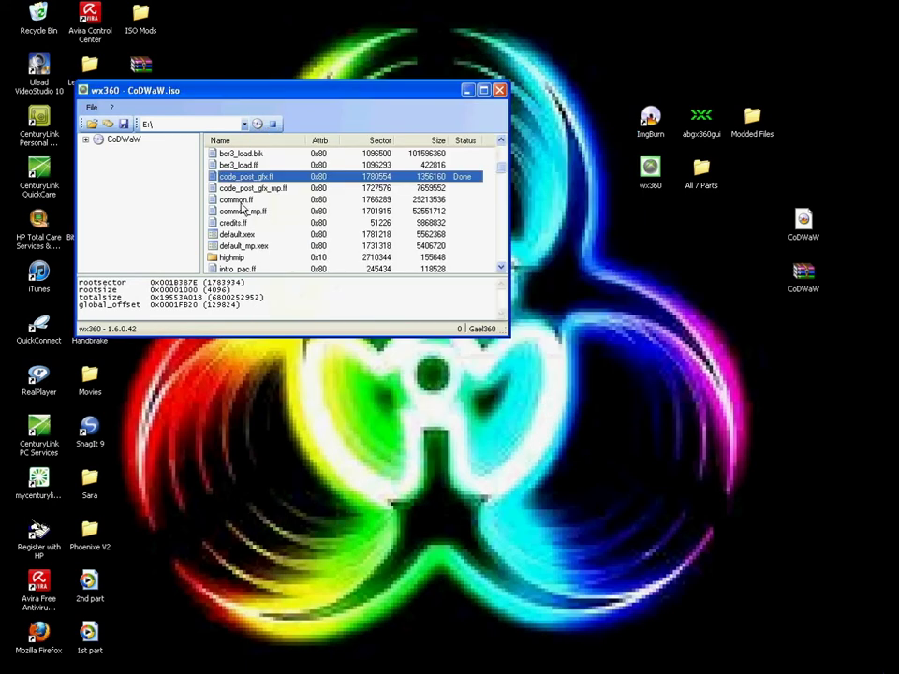
Extract common.ff and default.xex from the ISO to the Desktop under their original names.
right_click(258, 203)
left_click(281, 227)
left_click(604, 379)
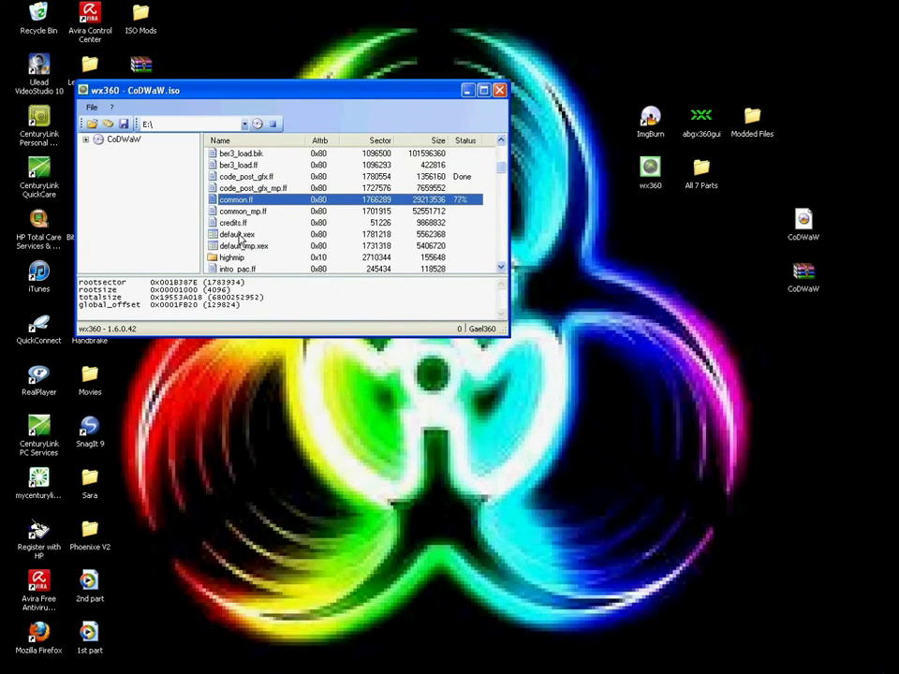
right_click(240, 236)
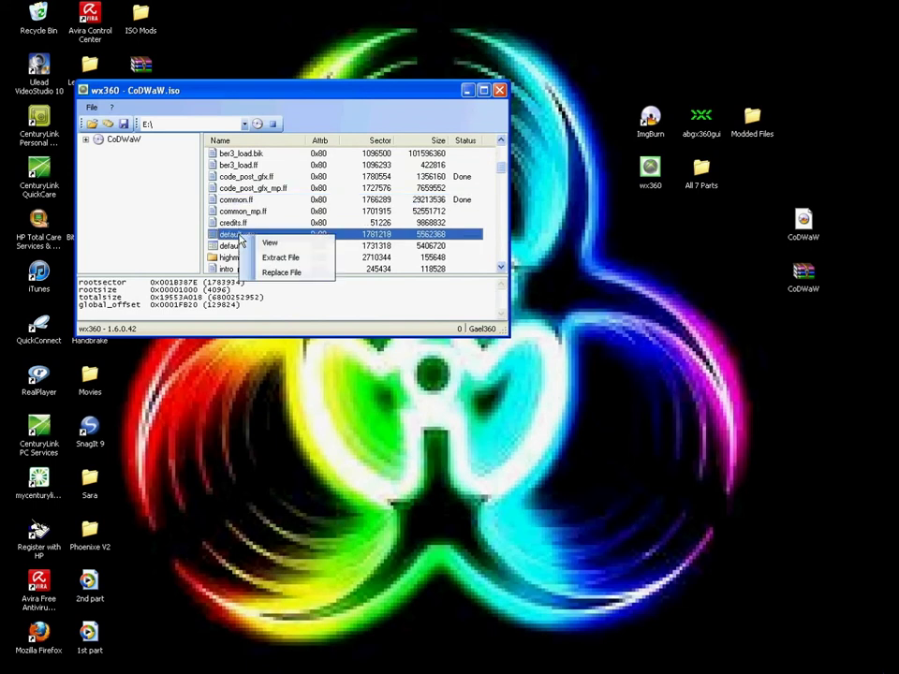
left_click(252, 259)
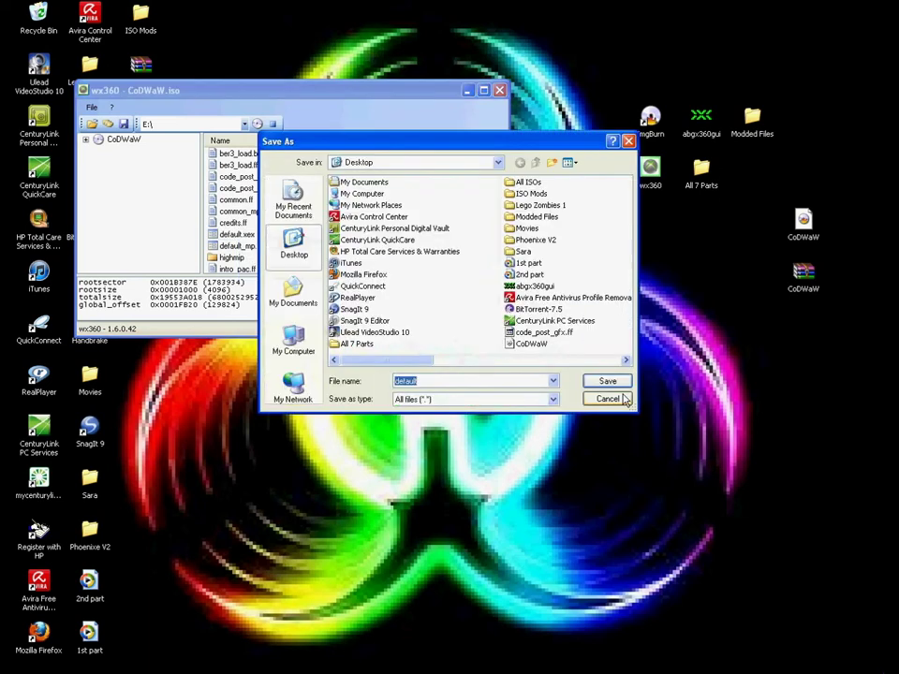
left_click(662, 379)
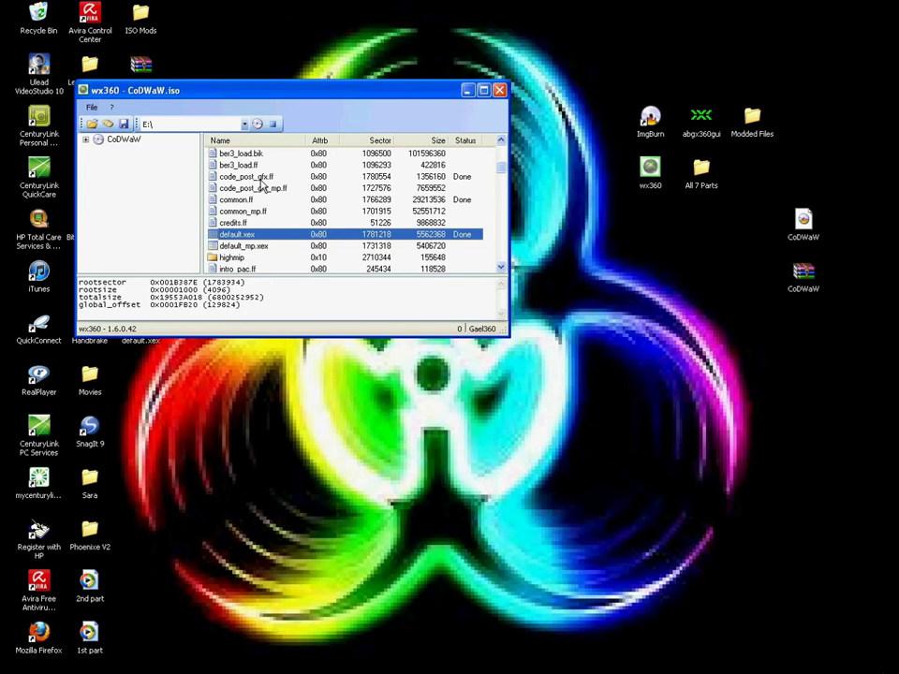
Replace code_post_gfx.ff in the ISO with the code_post_gfx.ff from the Modded Files folder on the Desktop.
right_click(266, 178)
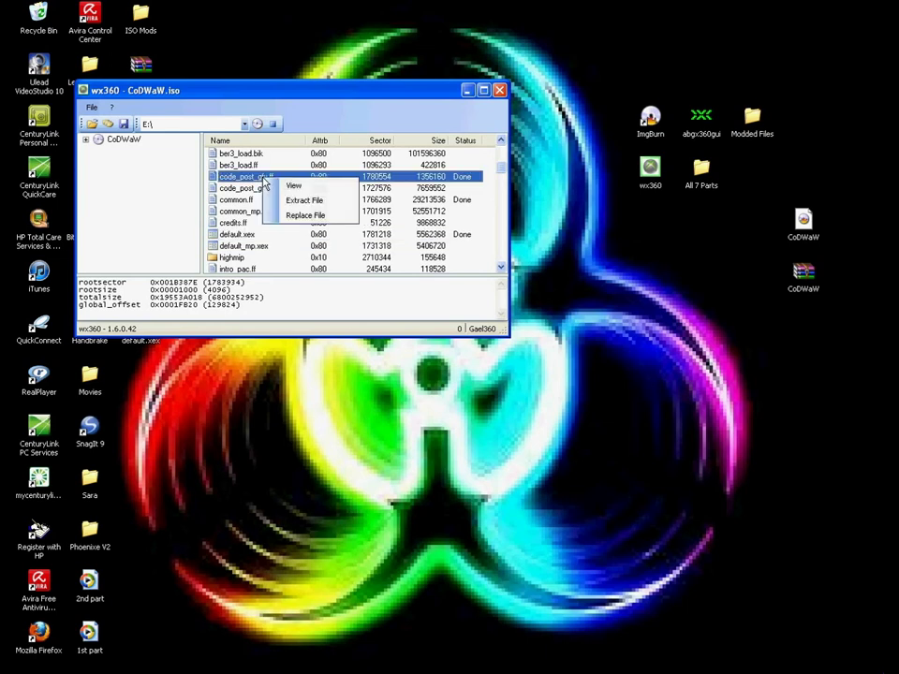
left_click(310, 217)
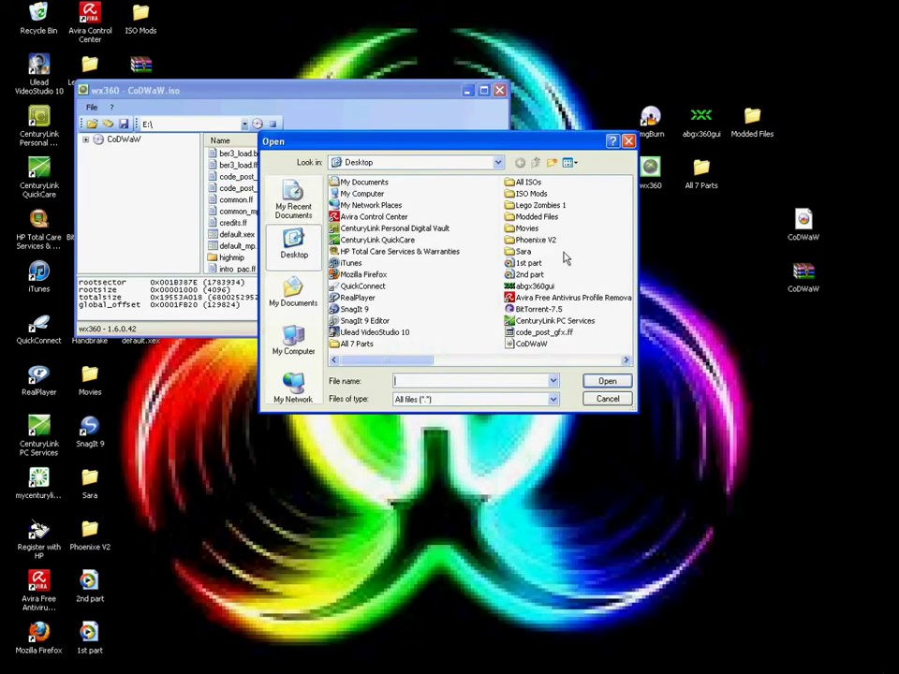
left_click(545, 220)
double_click(545, 219)
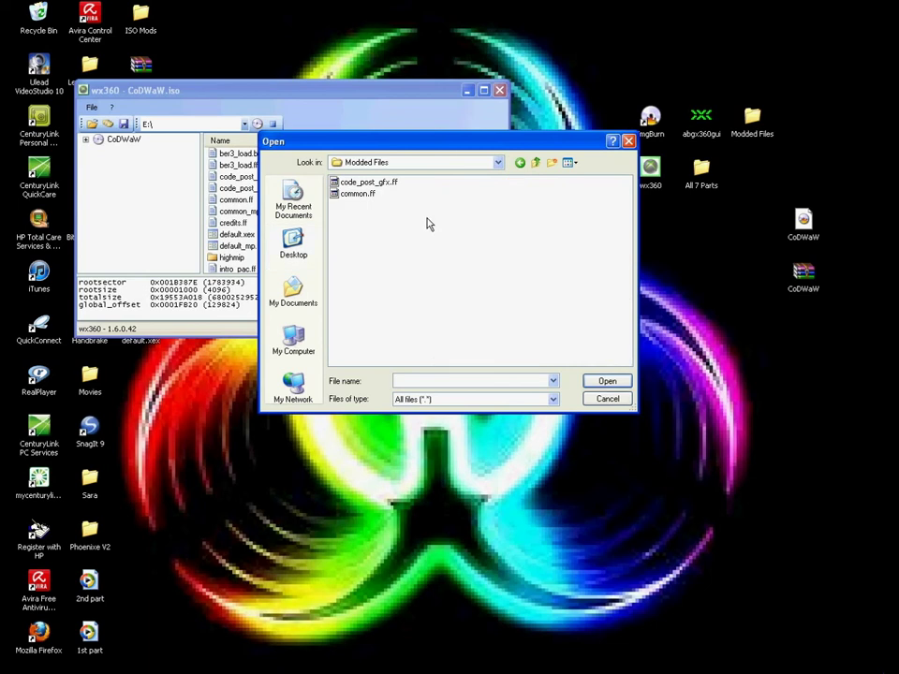
left_click_drag(396, 148, 570, 238)
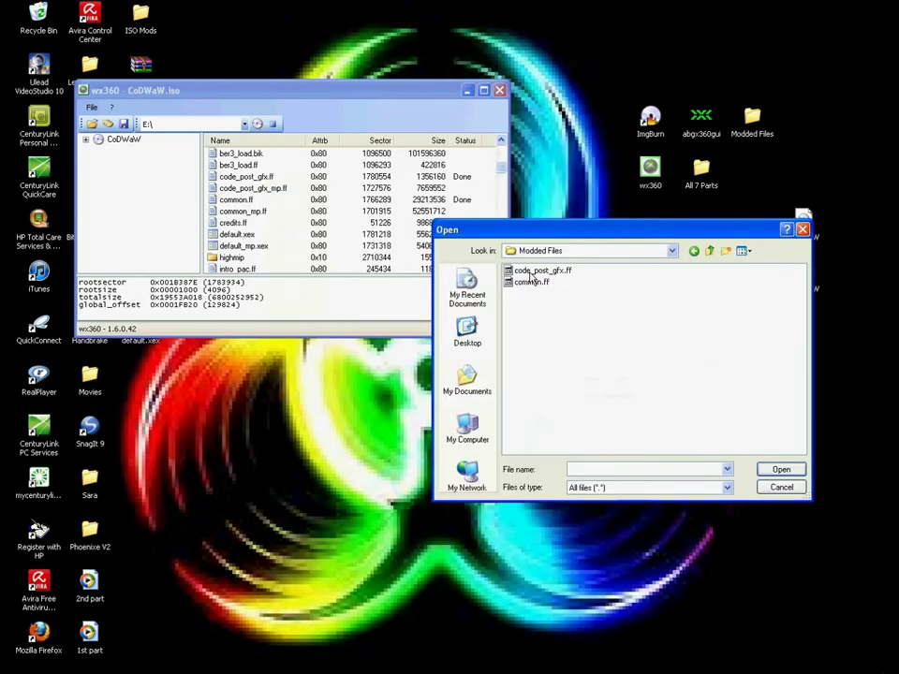
left_click(540, 271)
left_click(782, 470)
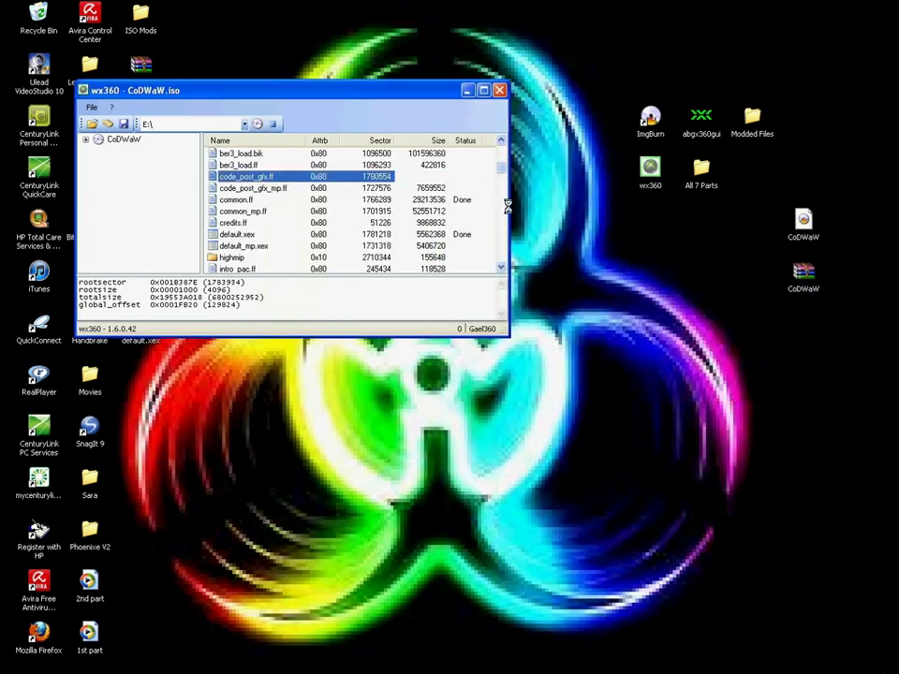
Replace common.ff in the ISO with the common.ff from the Modded Files folder.
right_click(246, 200)
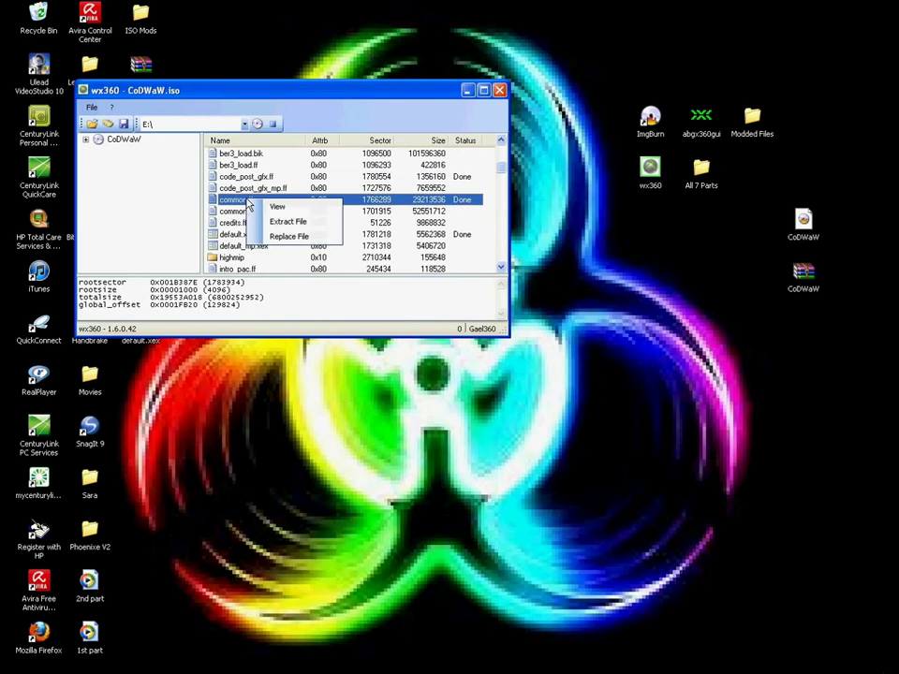
left_click(281, 237)
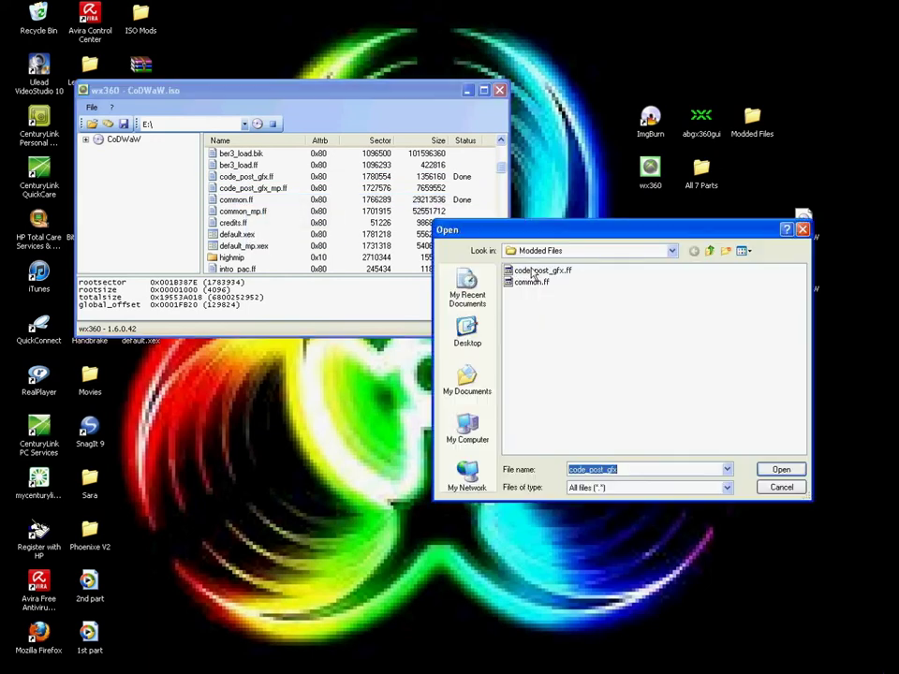
left_click(536, 282)
left_click(771, 471)
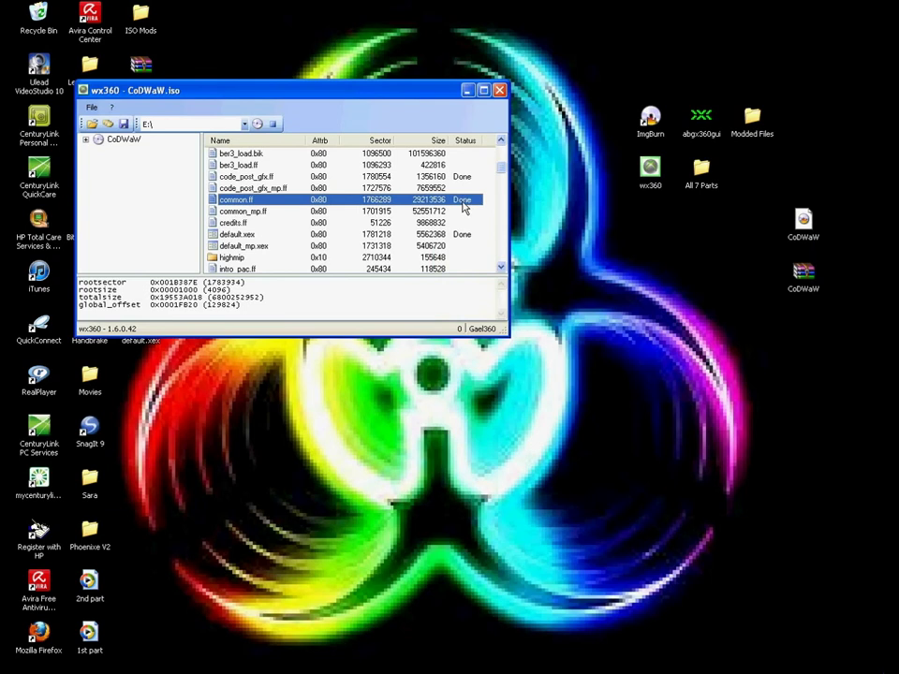
Replace default.xex in the ISO with the default.xex saved on the Desktop, and close wx360.
right_click(252, 235)
left_click(280, 277)
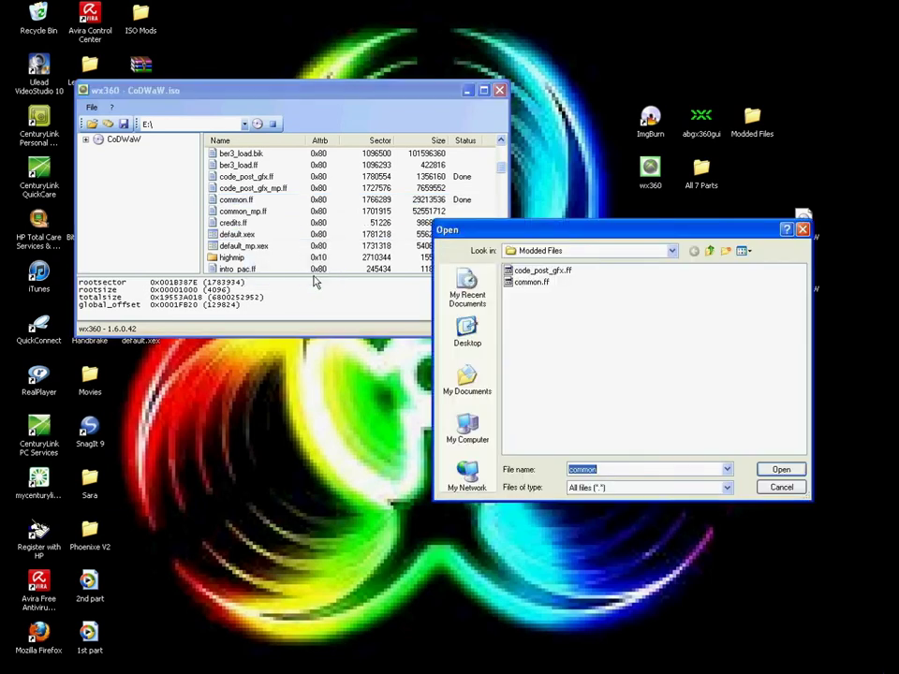
left_click(475, 332)
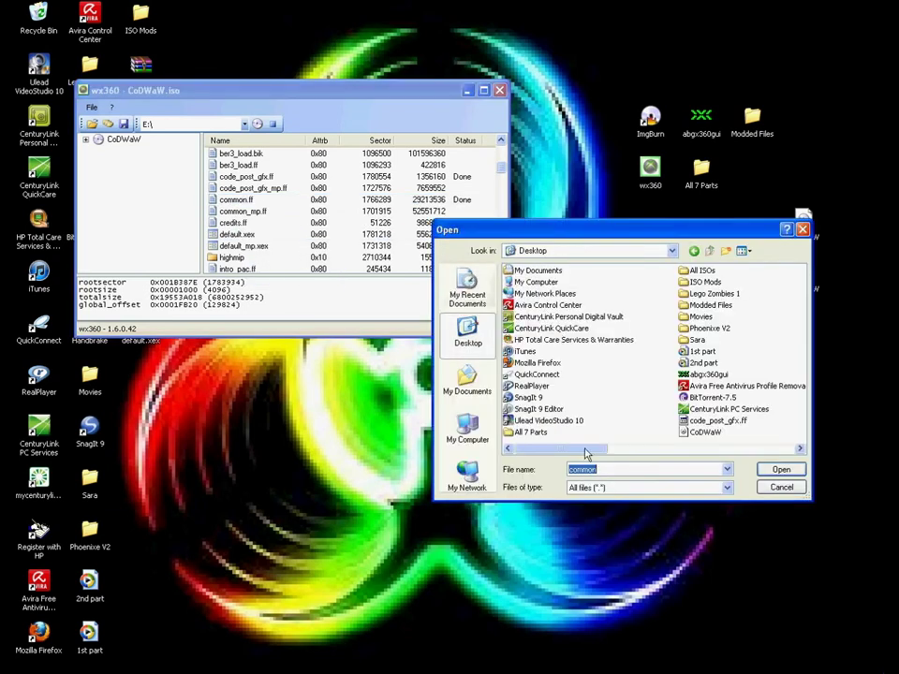
type("de")
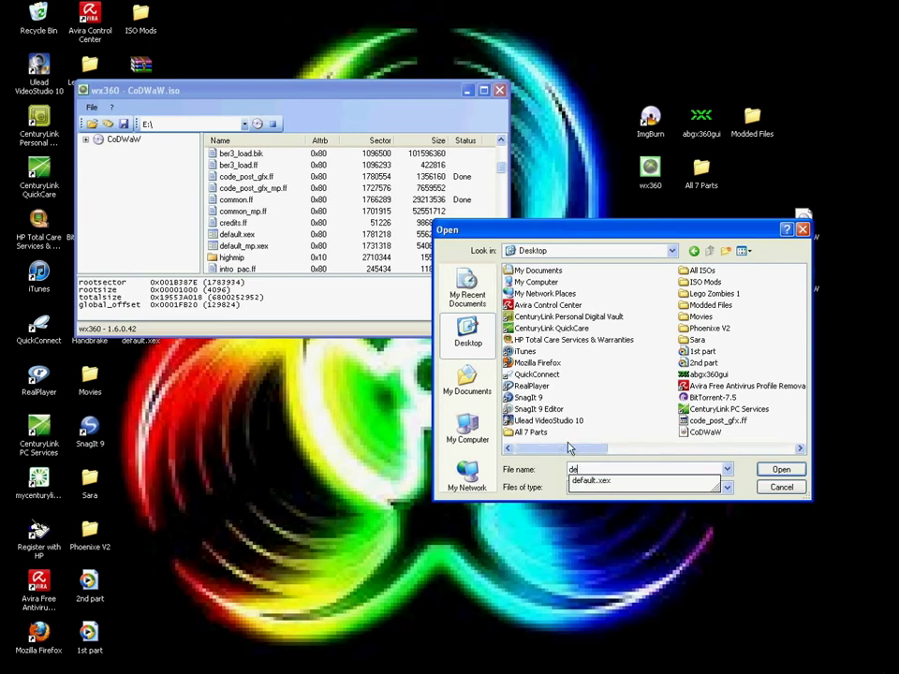
left_click(586, 469)
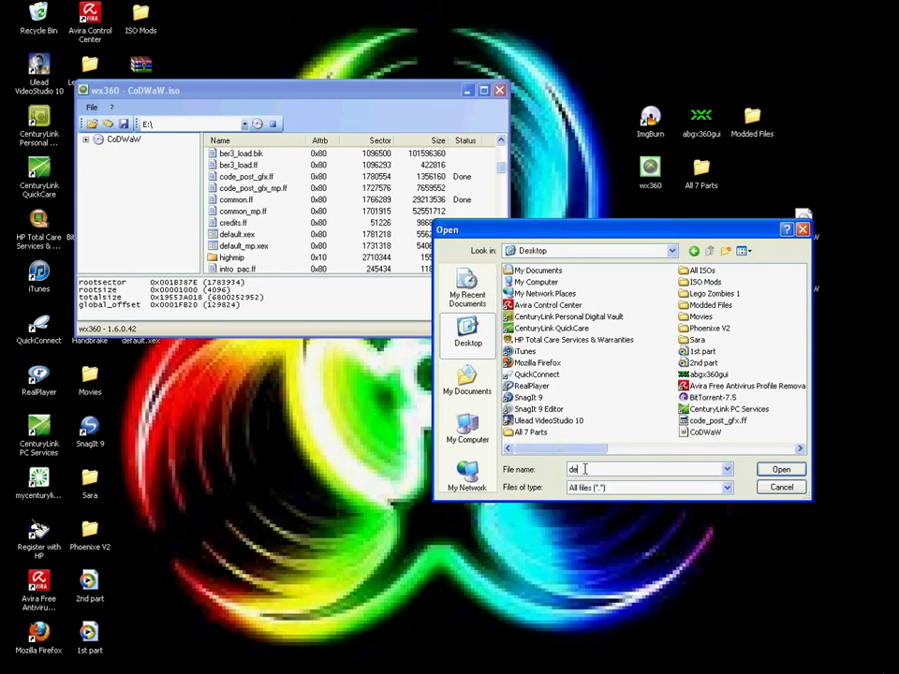
type("f")
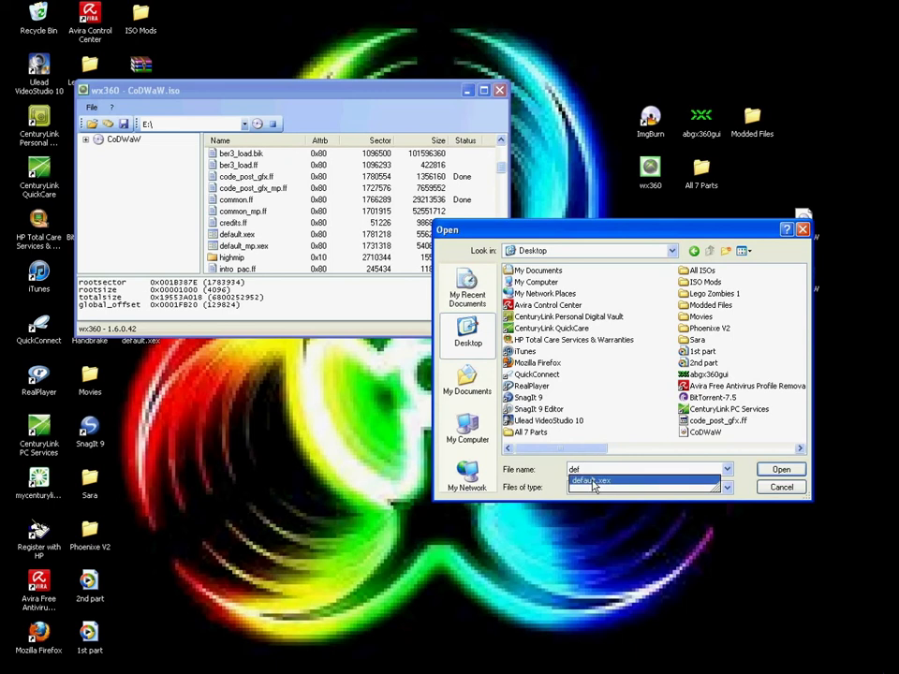
left_click(593, 482)
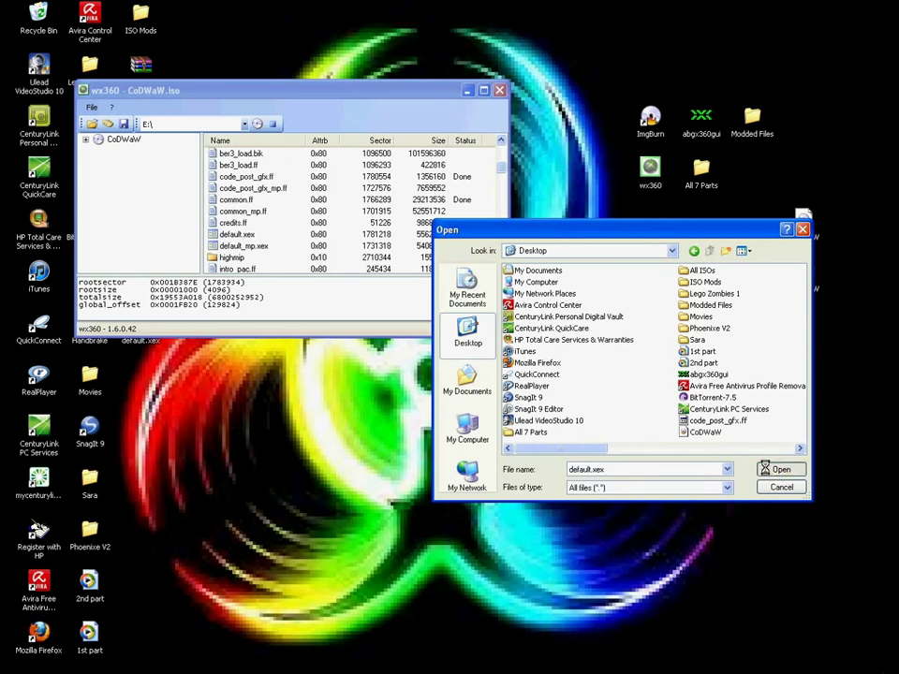
left_click(781, 470)
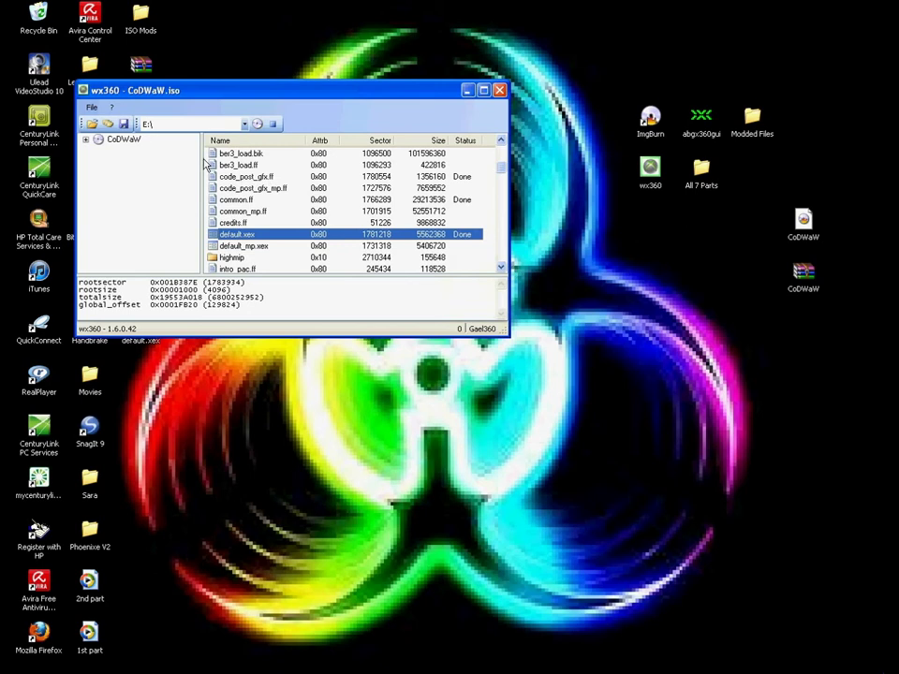
left_click(501, 90)
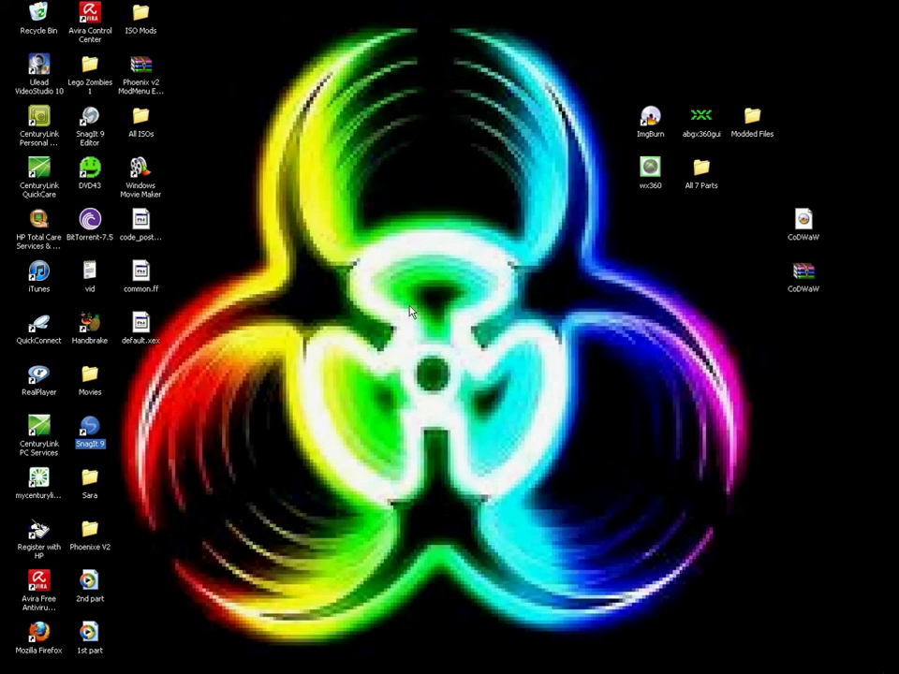
key("Return")
left_click(717, 364)
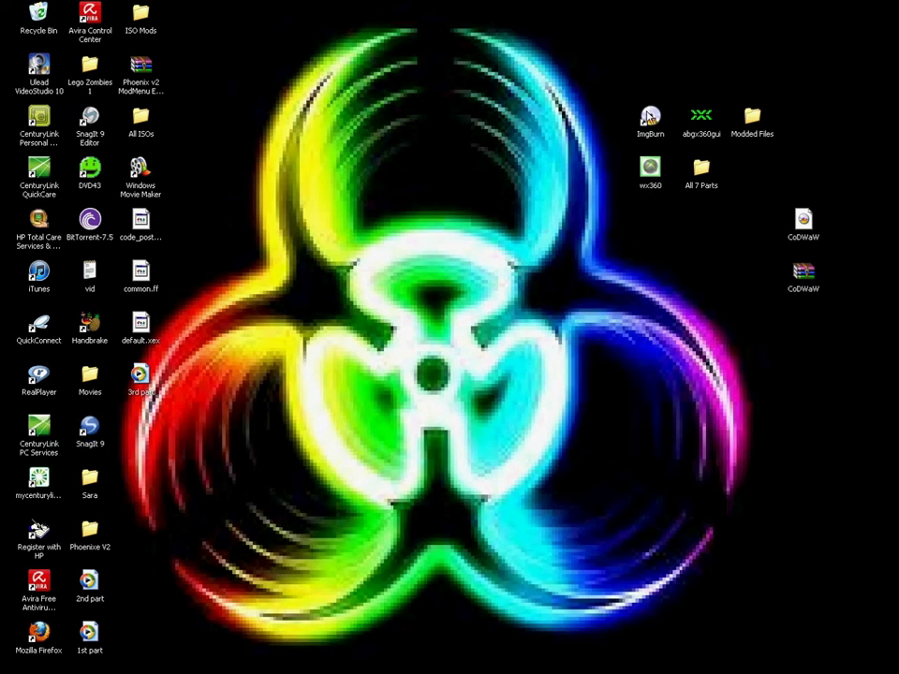
Switch to ImgBurn by launching it from the desktop.
left_click(650, 116)
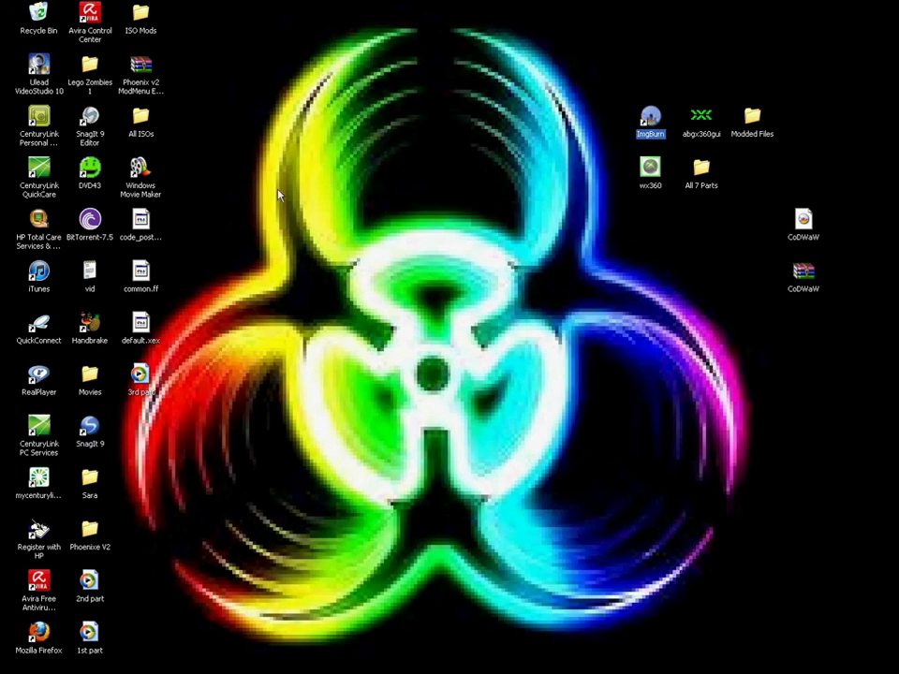
left_click(336, 23)
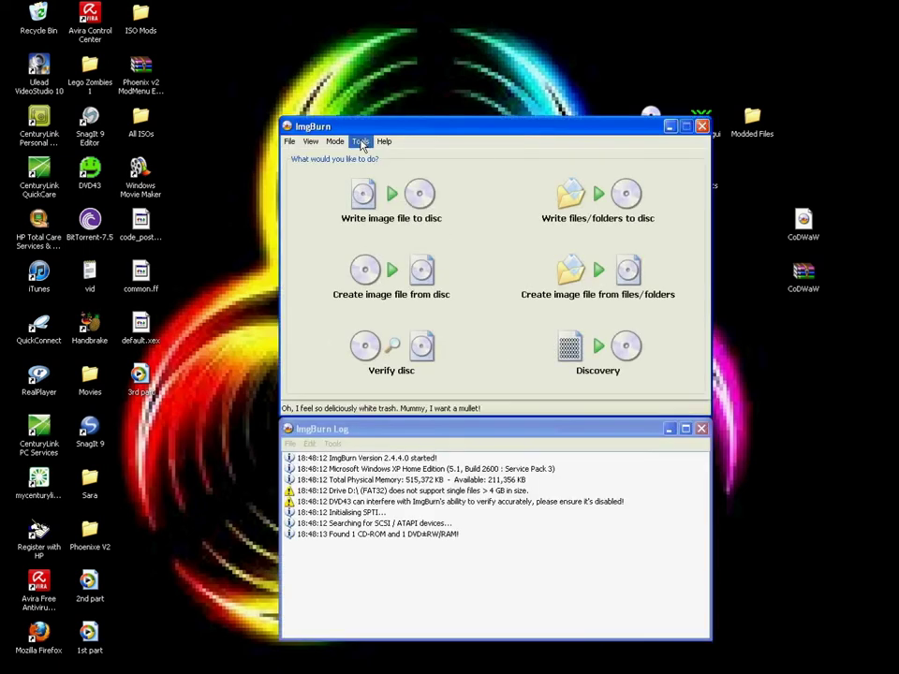
In the write settings, set the layer break for DL media to User Specified with 1913760 sectors in L0, and save the settings.
left_click(361, 142)
key("Escape")
left_click(360, 142)
left_click(461, 166)
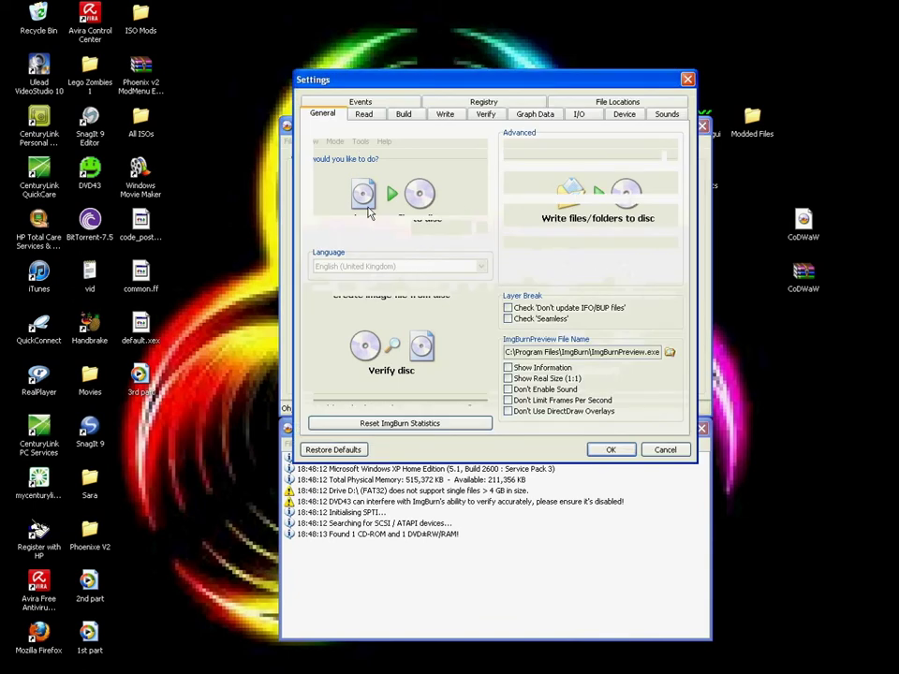
left_click(451, 116)
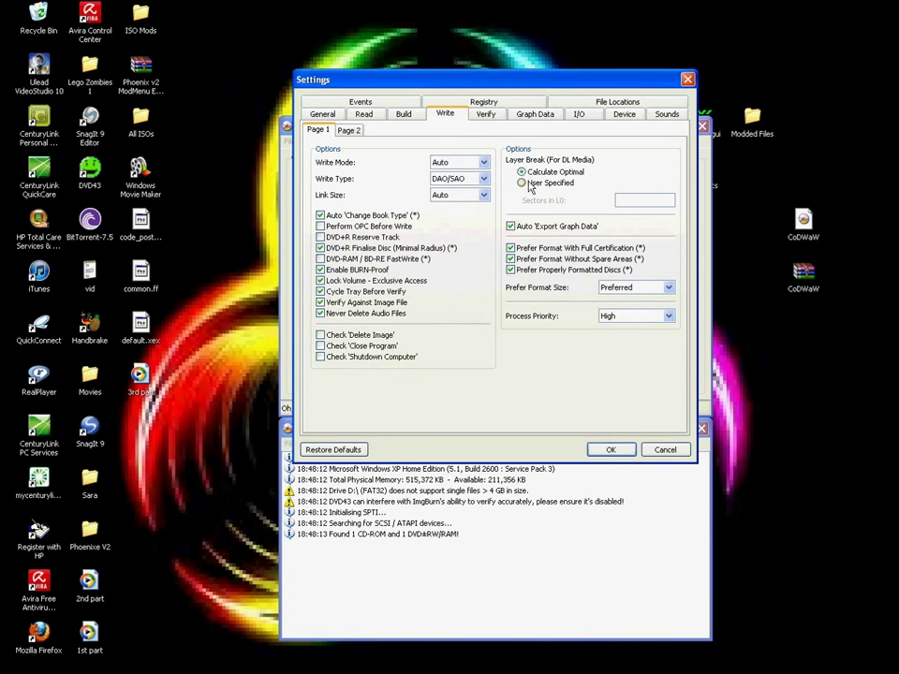
left_click(527, 186)
left_click(647, 203)
type("1913760")
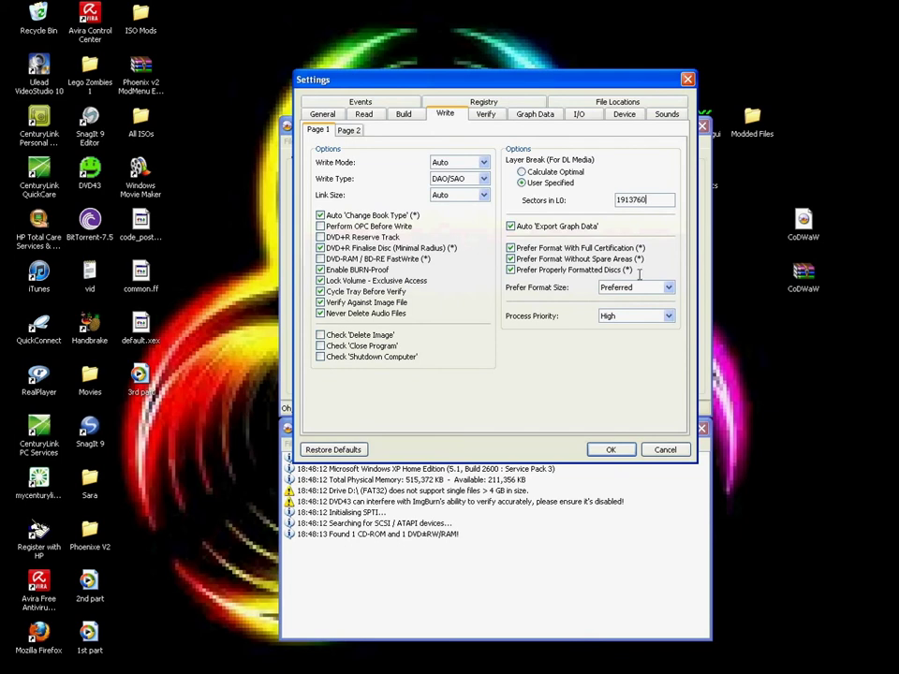
left_click(611, 450)
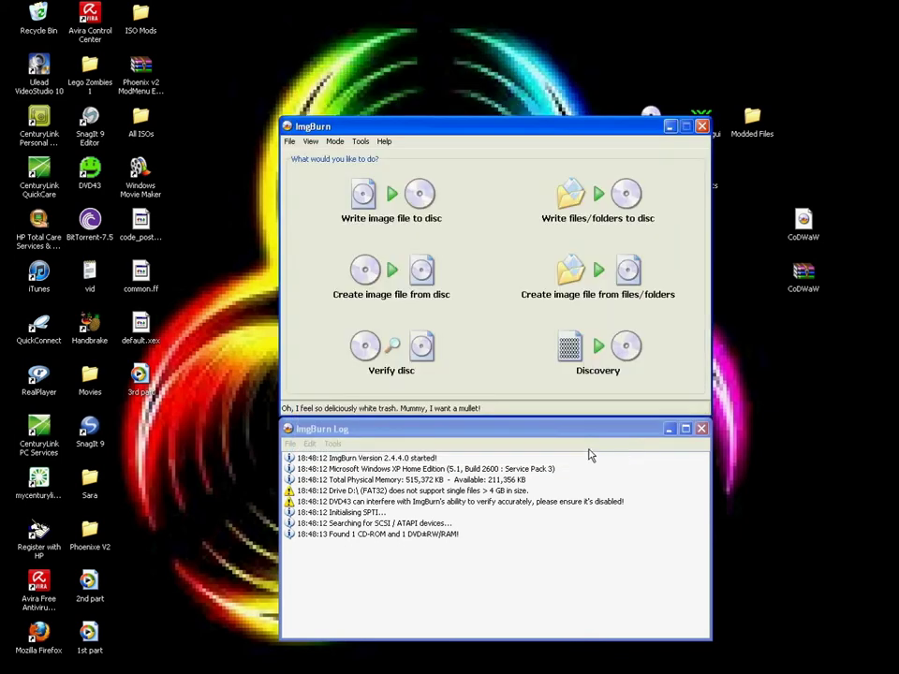
Choose to write an image file to disc and set the write speed to 2.4x.
left_click(423, 212)
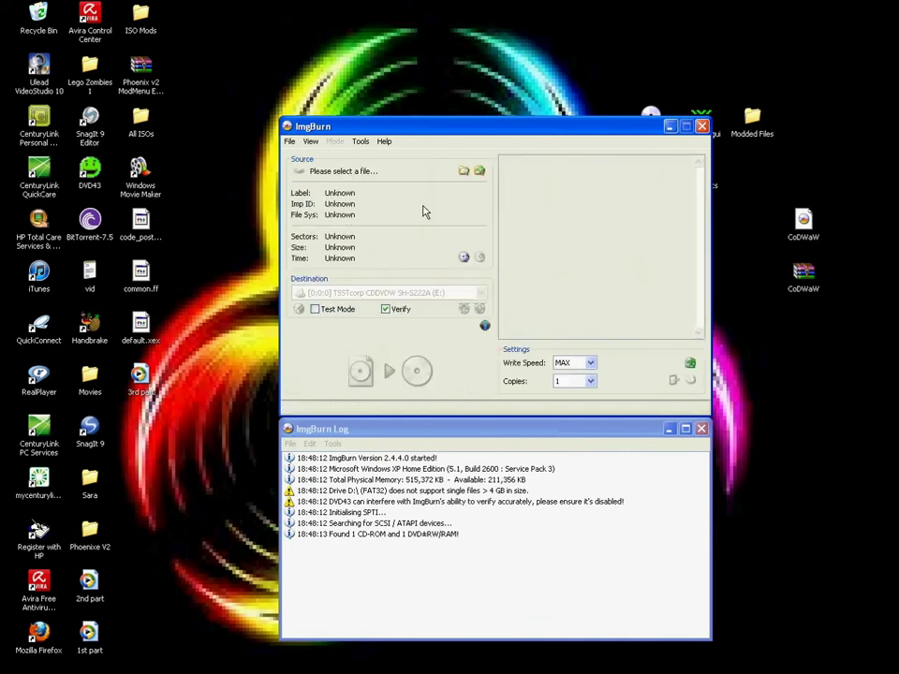
left_click(591, 364)
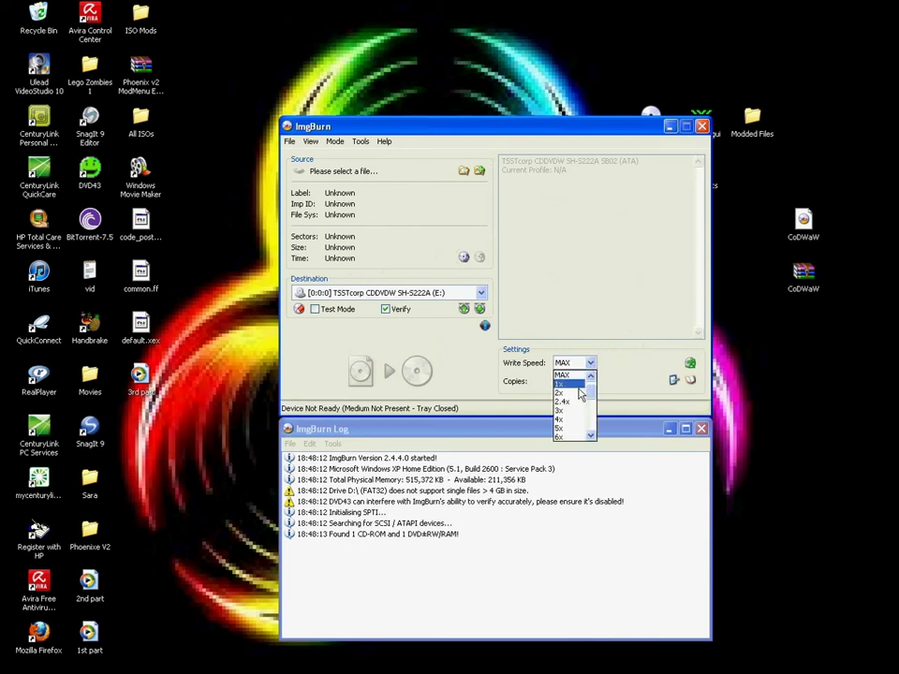
left_click(577, 403)
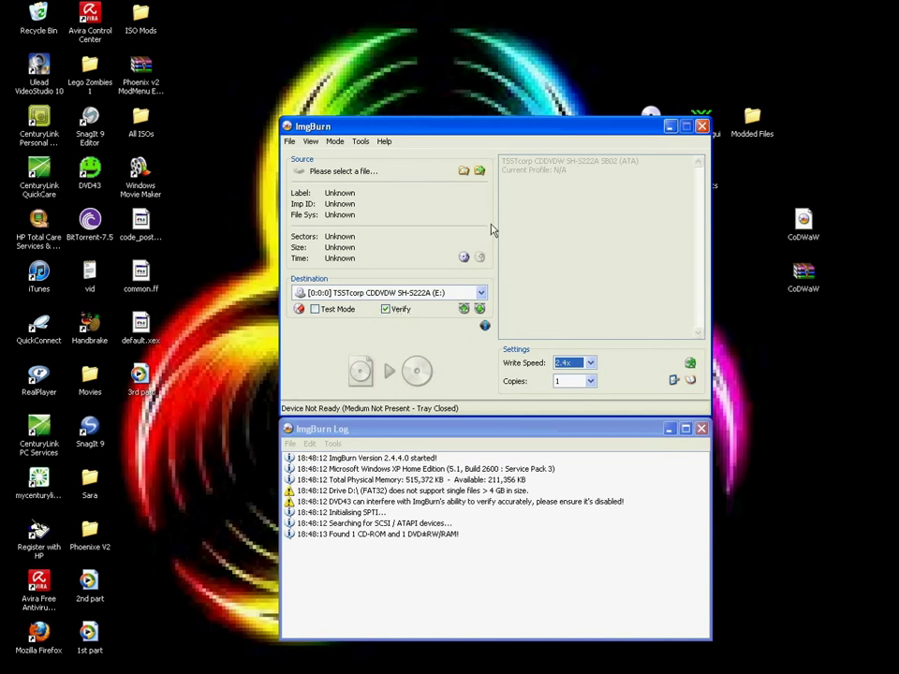
Load the CoDWaW image from the Desktop as the source and start burning it to the disc in drive E.
left_click(463, 174)
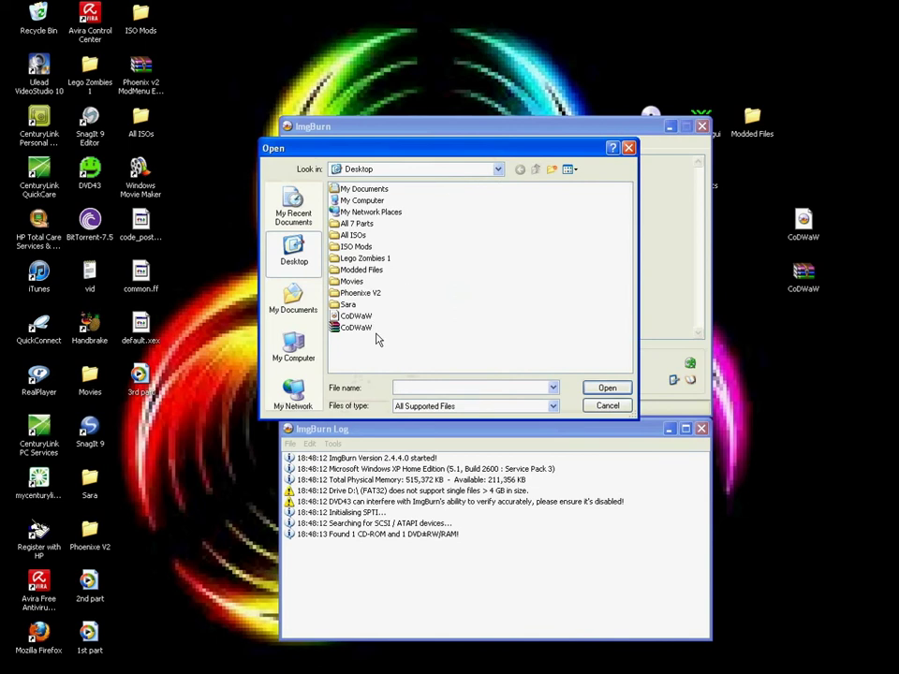
left_click(361, 328)
left_click(362, 328)
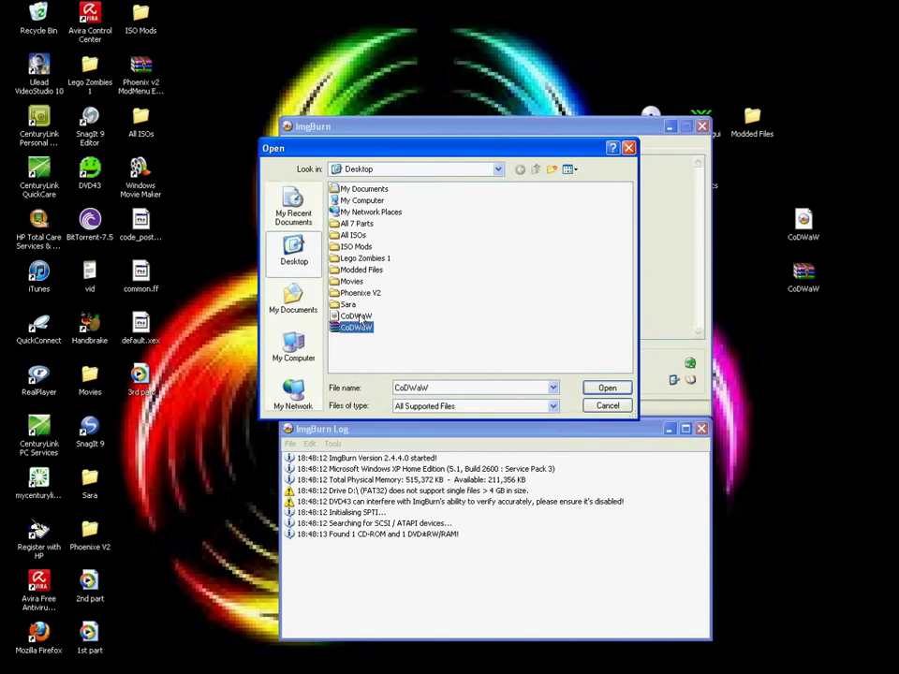
left_click(621, 389)
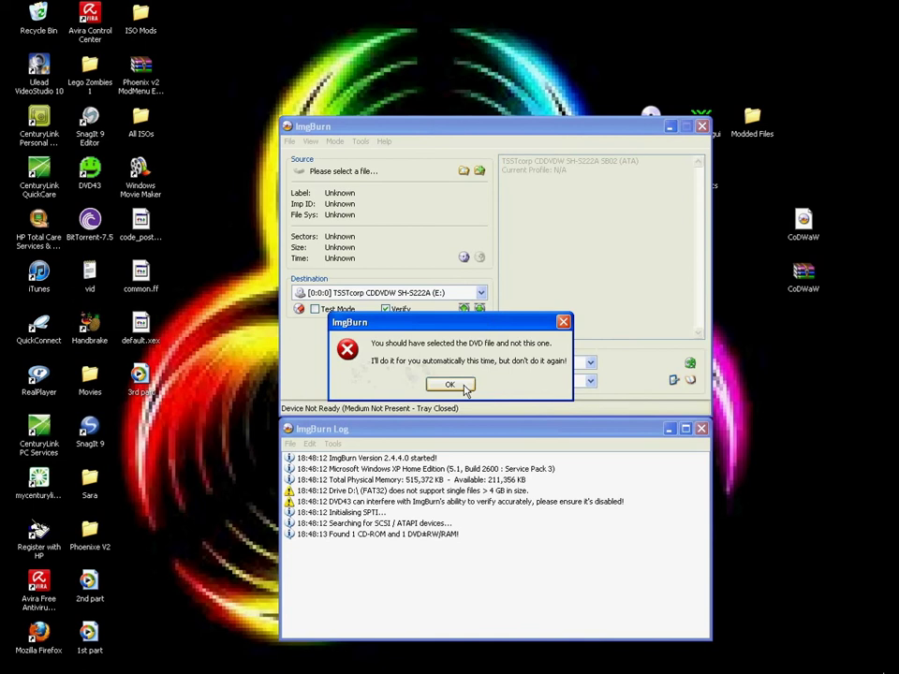
left_click(451, 385)
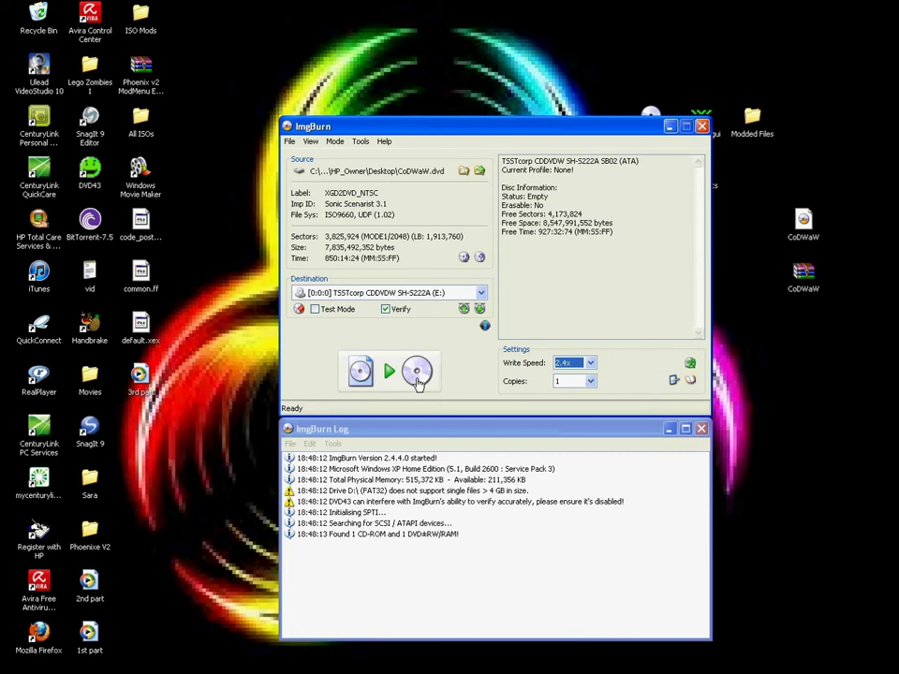
left_click(418, 374)
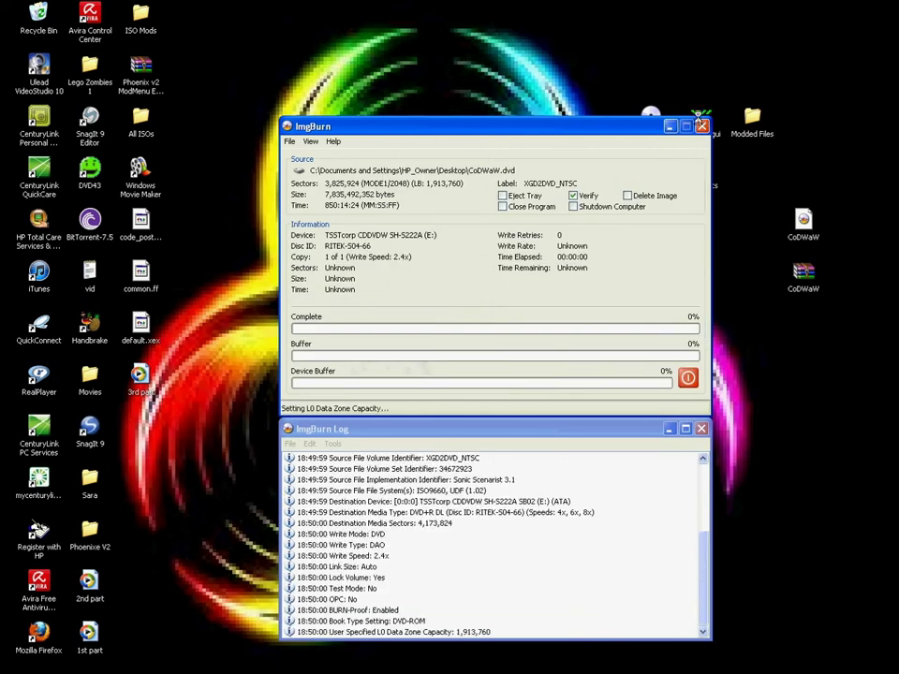